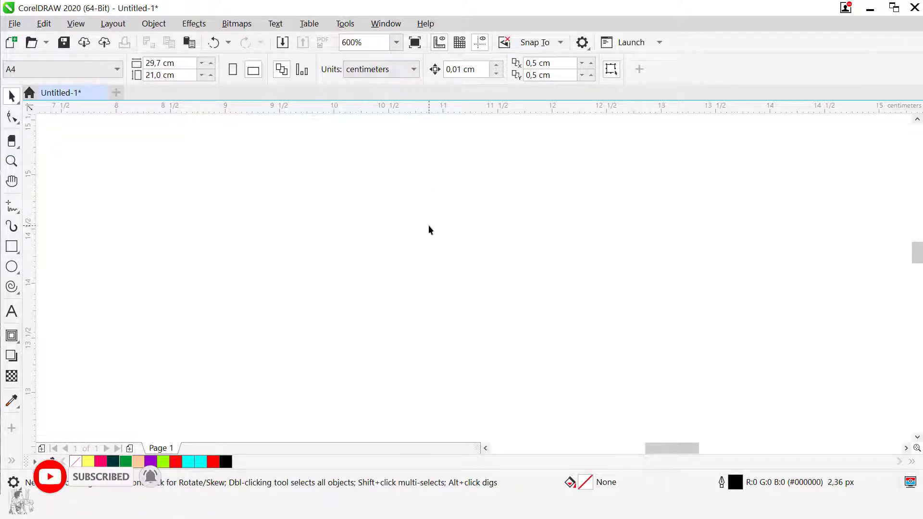
{"action": "key", "text": "shift+F4"}
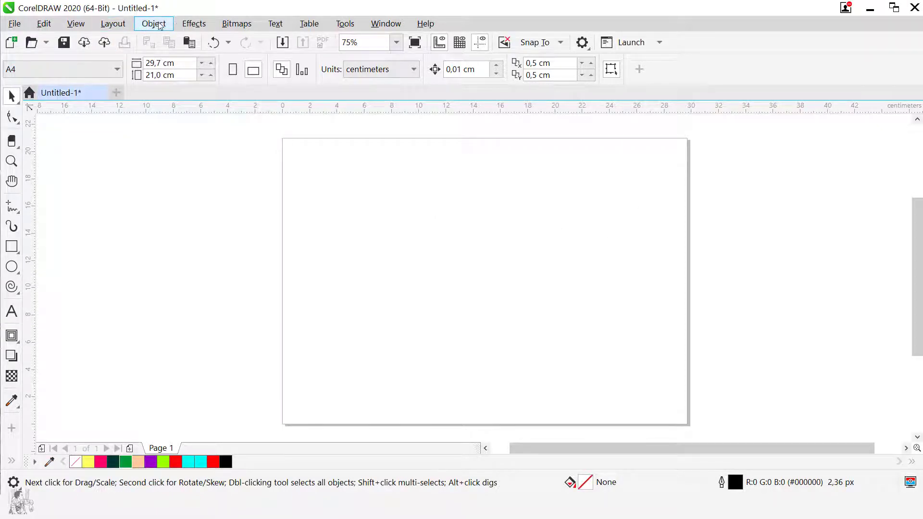
{"action": "left_click", "coordinate": [71, 26]}
{"action": "mouse_move", "coordinate": [103, 24]}
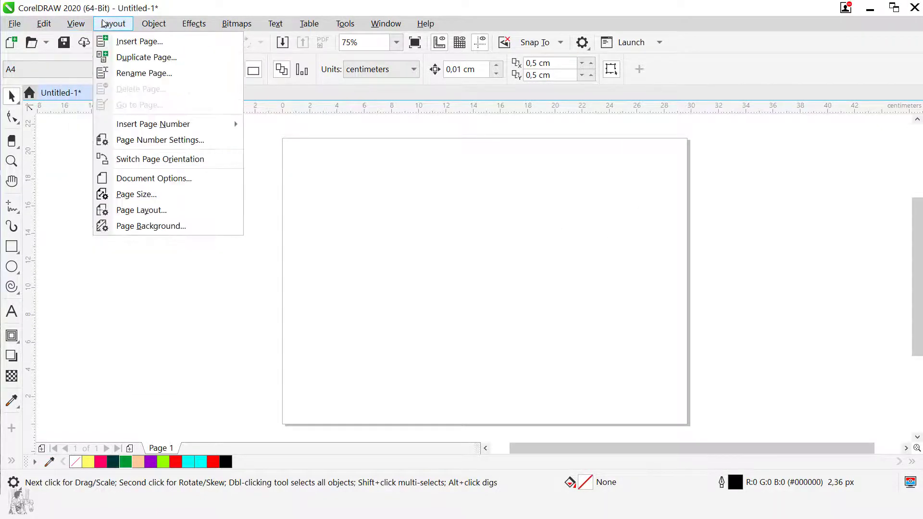
{"action": "mouse_move", "coordinate": [148, 24]}
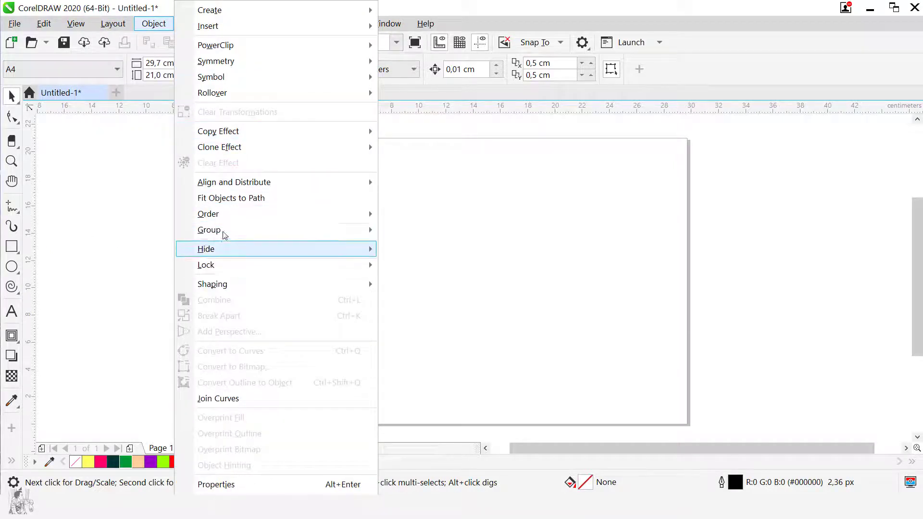
{"action": "mouse_move", "coordinate": [234, 278]}
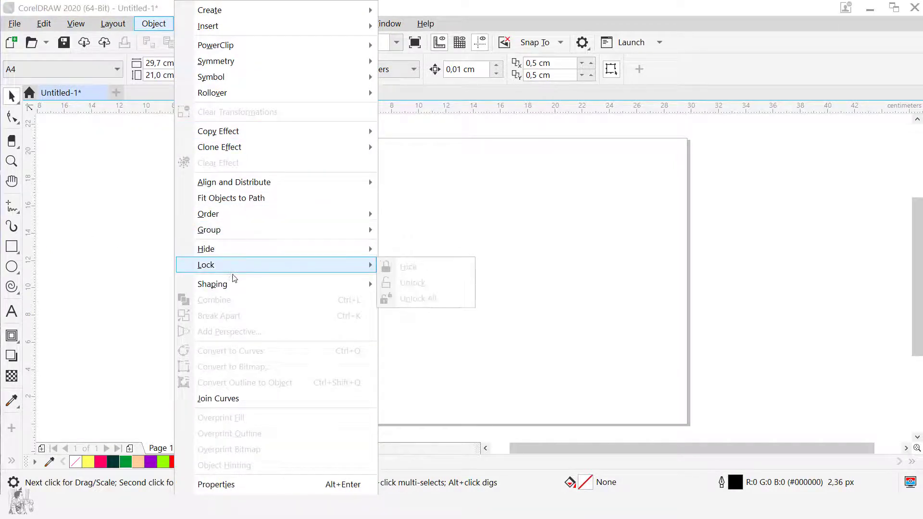
{"action": "left_click", "coordinate": [524, 223]}
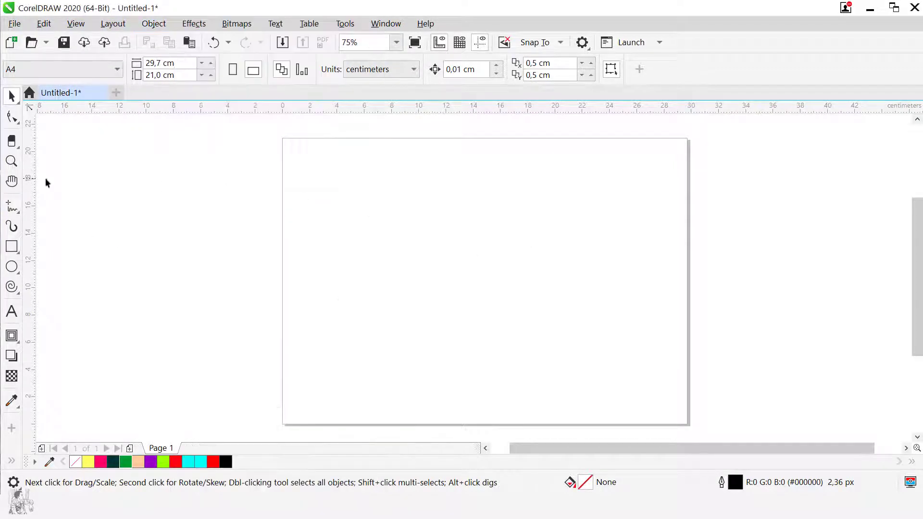
Step: Draw a circle about 9.1 cm in diameter near the middle of the page and fill it with cyan
{"action": "left_click", "coordinate": [12, 267]}
{"action": "left_click_drag", "start_coordinate": [460, 273], "coordinate": [524, 317]}
{"action": "left_click", "coordinate": [12, 97]}
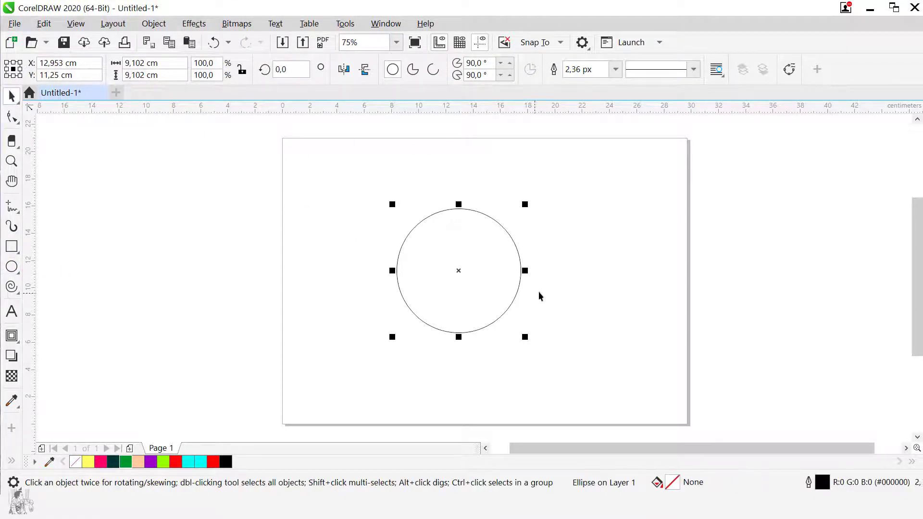
{"action": "scroll", "coordinate": [544, 293], "scroll_direction": "up", "scroll_amount": 1}
{"action": "scroll", "coordinate": [479, 224], "scroll_direction": "down", "scroll_amount": 1}
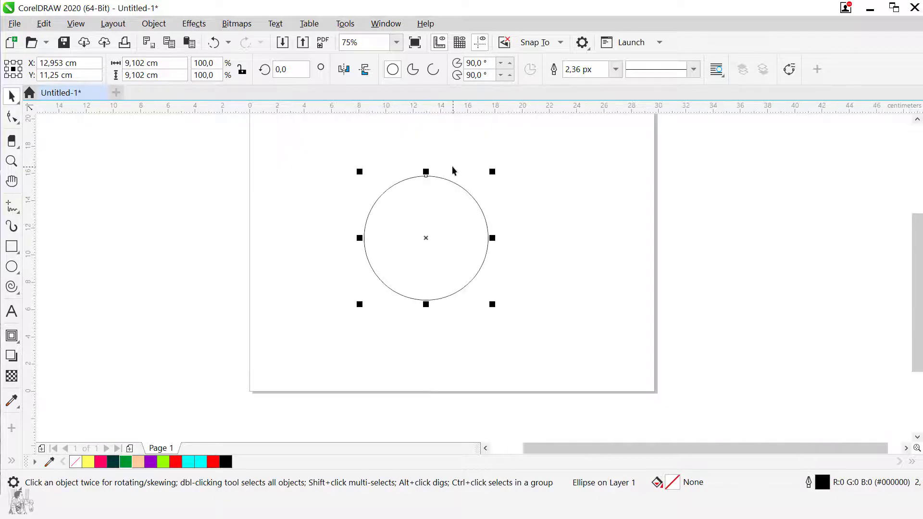
{"action": "scroll", "coordinate": [452, 168], "scroll_direction": "up", "scroll_amount": 1}
{"action": "scroll", "coordinate": [452, 168], "scroll_direction": "down", "scroll_amount": 1}
{"action": "scroll", "coordinate": [452, 170], "scroll_direction": "up", "scroll_amount": 1}
{"action": "scroll", "coordinate": [453, 172], "scroll_direction": "down", "scroll_amount": 1}
{"action": "scroll", "coordinate": [453, 174], "scroll_direction": "up", "scroll_amount": 1}
{"action": "scroll", "coordinate": [453, 179], "scroll_direction": "down", "scroll_amount": 1}
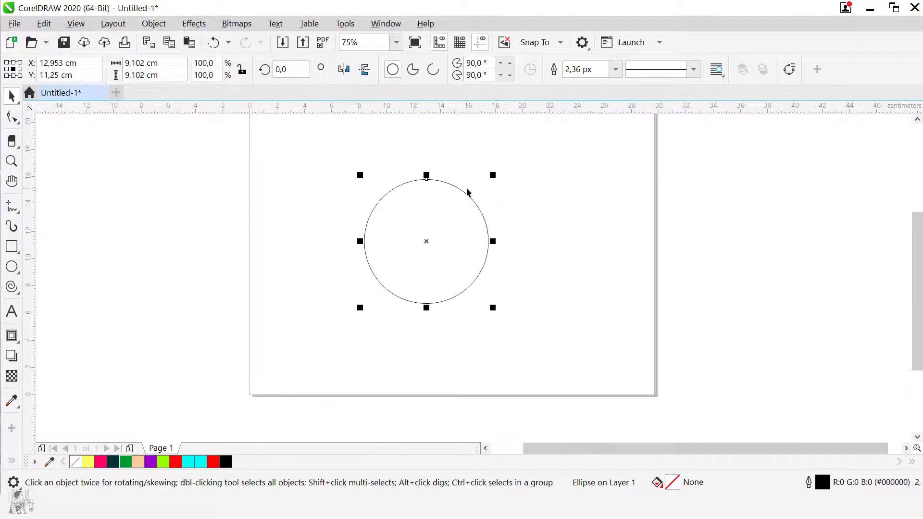
{"action": "scroll", "coordinate": [468, 192], "scroll_direction": "up", "scroll_amount": 1}
{"action": "scroll", "coordinate": [468, 192], "scroll_direction": "down", "scroll_amount": 1}
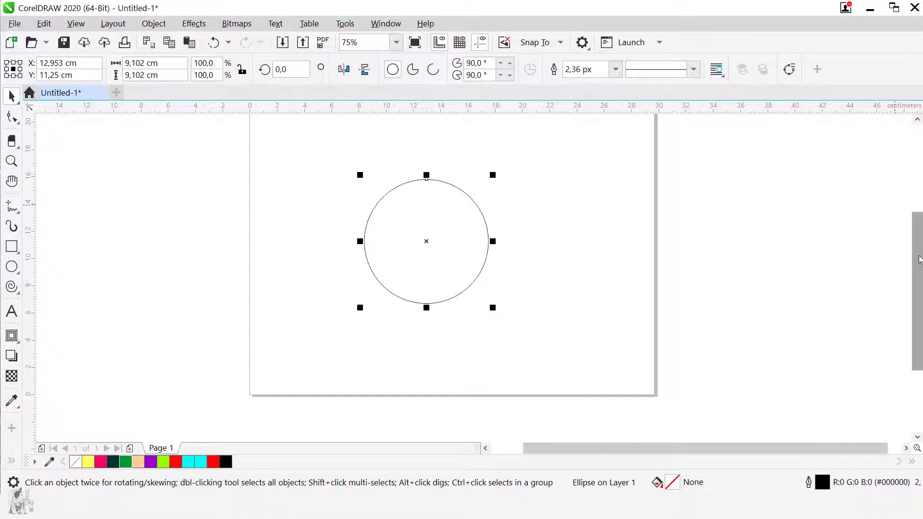
{"action": "scroll", "coordinate": [917, 288], "scroll_direction": "up", "scroll_amount": 1}
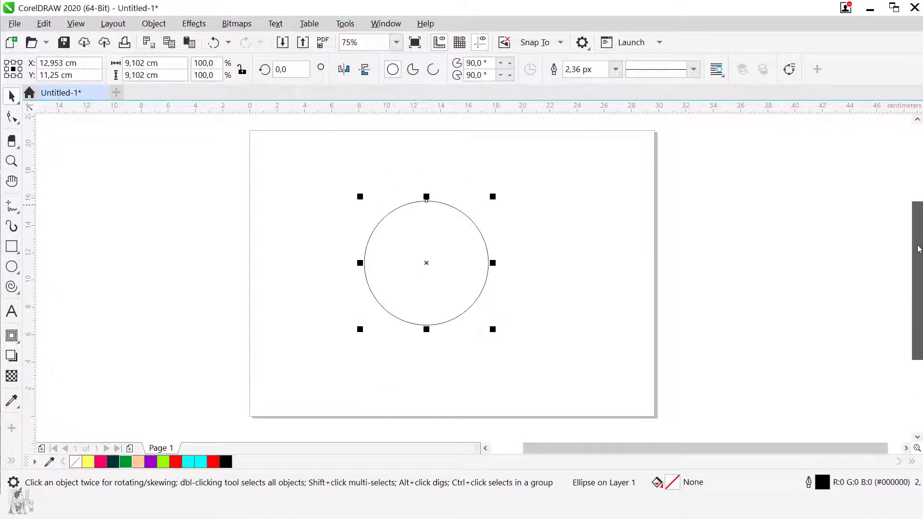
{"action": "left_click", "coordinate": [197, 463]}
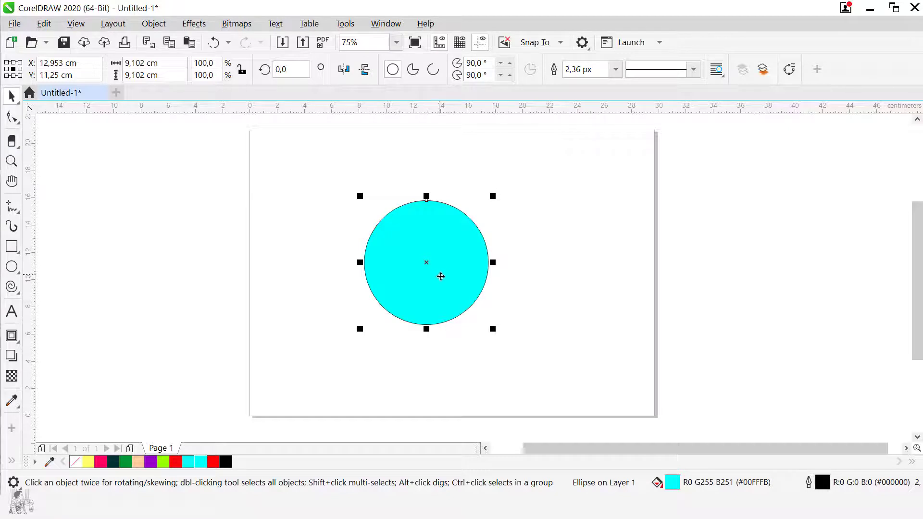
Step: Place a copy of the cyan circle on each side, filling the left copy red and the right copy purple
{"action": "left_click_drag", "start_coordinate": [441, 276], "coordinate": [678, 277]}
{"action": "left_click", "coordinate": [213, 462]}
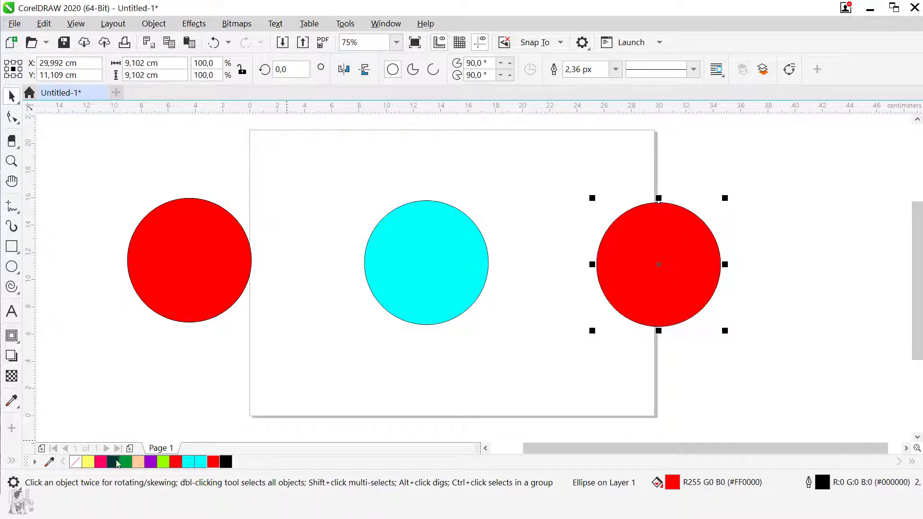
{"action": "left_click", "coordinate": [113, 462]}
{"action": "left_click", "coordinate": [150, 462]}
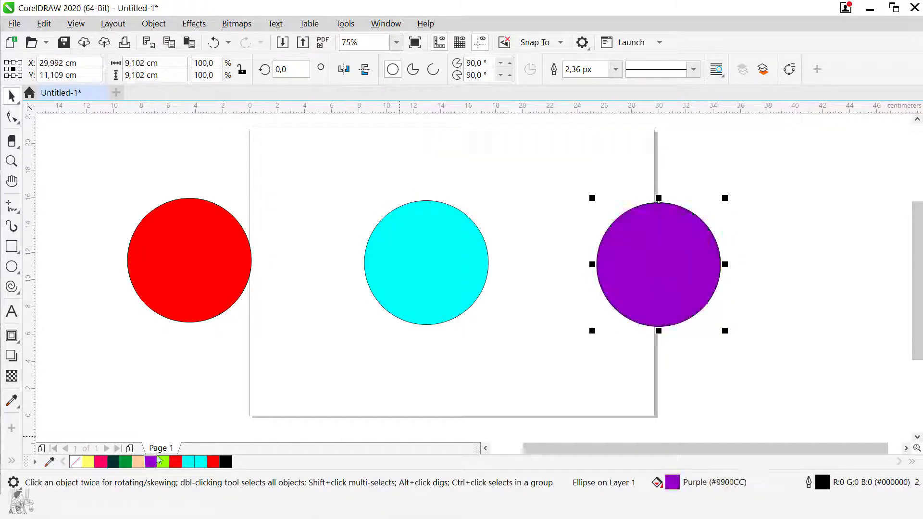
Step: Move the purple and red circles inward so that they sit closer to the cyan circle
{"action": "left_click", "coordinate": [780, 231]}
{"action": "left_click_drag", "start_coordinate": [651, 277], "coordinate": [584, 288]}
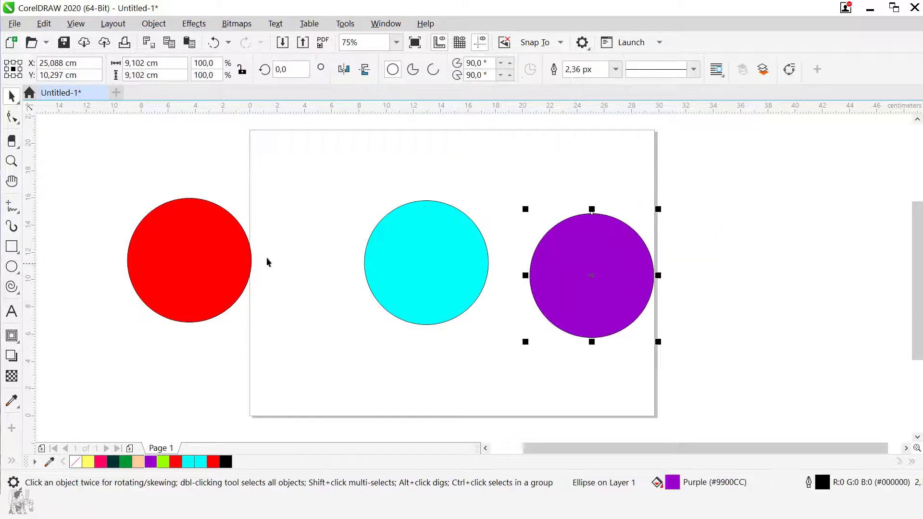
{"action": "left_click_drag", "start_coordinate": [224, 254], "coordinate": [315, 265]}
Step: Scale all three circles together to about 20 cm overall width and move them toward the middle of the page
{"action": "left_click_drag", "start_coordinate": [695, 189], "coordinate": [159, 397]}
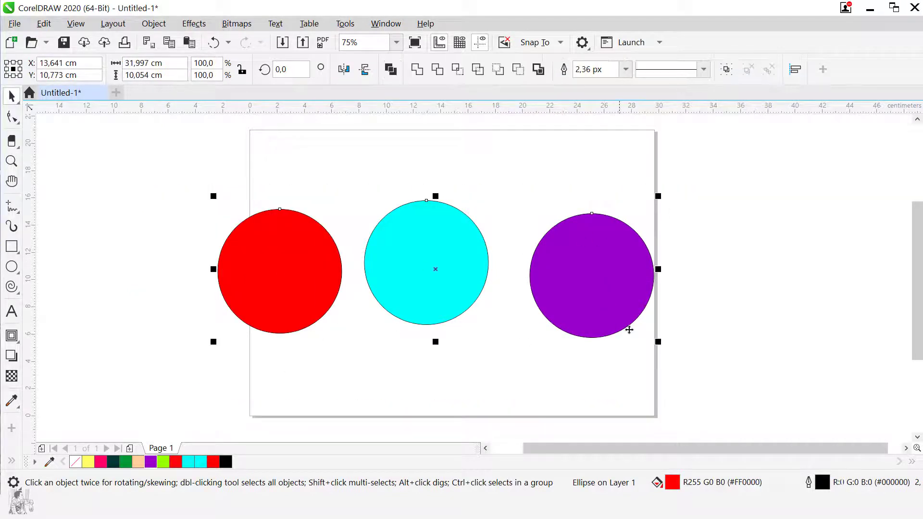
{"action": "left_click_drag", "start_coordinate": [660, 341], "coordinate": [491, 287]}
{"action": "left_click_drag", "start_coordinate": [431, 258], "coordinate": [532, 266]}
{"action": "scroll", "coordinate": [532, 265], "scroll_direction": "up", "scroll_amount": 2}
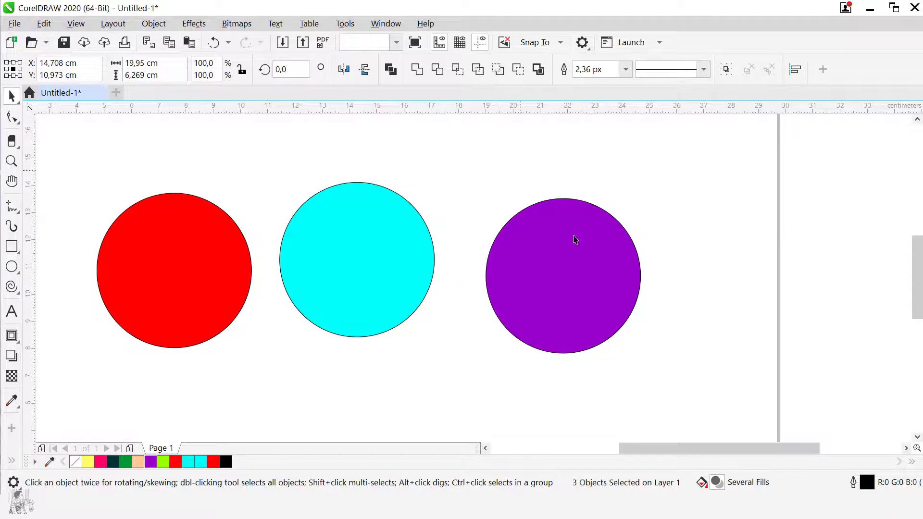
Step: Spread the red, cyan and purple circles farther apart in a row across the page
{"action": "left_click_drag", "start_coordinate": [575, 239], "coordinate": [632, 247]}
{"action": "left_click_drag", "start_coordinate": [428, 255], "coordinate": [470, 261]}
{"action": "left_click_drag", "start_coordinate": [226, 262], "coordinate": [207, 265]}
{"action": "left_click_drag", "start_coordinate": [665, 261], "coordinate": [686, 267]}
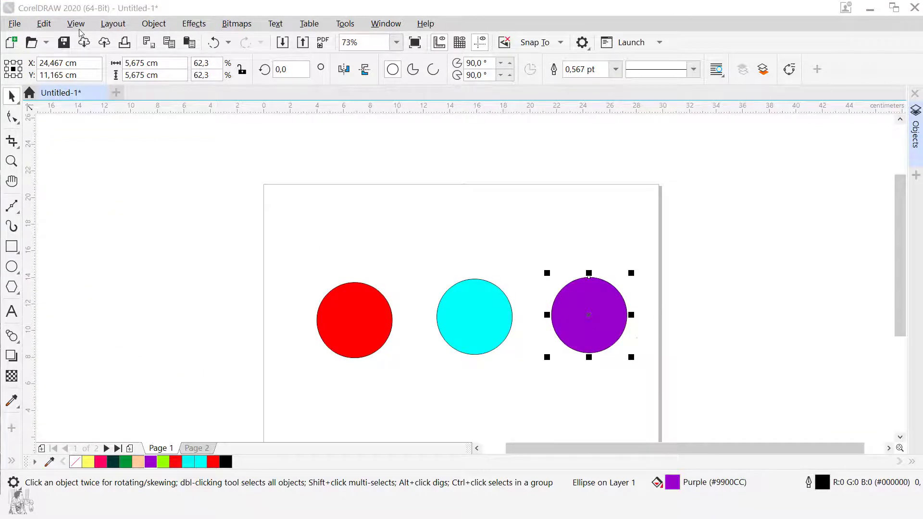
{"action": "left_click", "coordinate": [146, 25]}
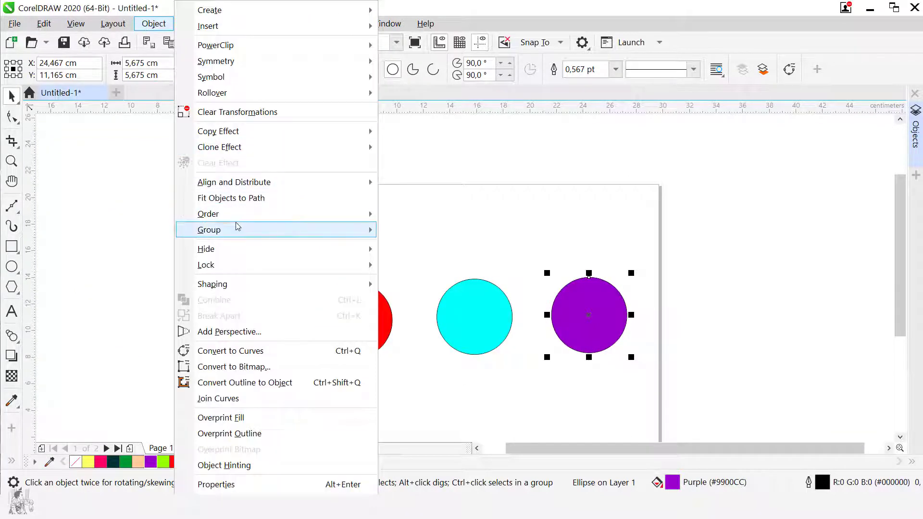
{"action": "mouse_move", "coordinate": [241, 232]}
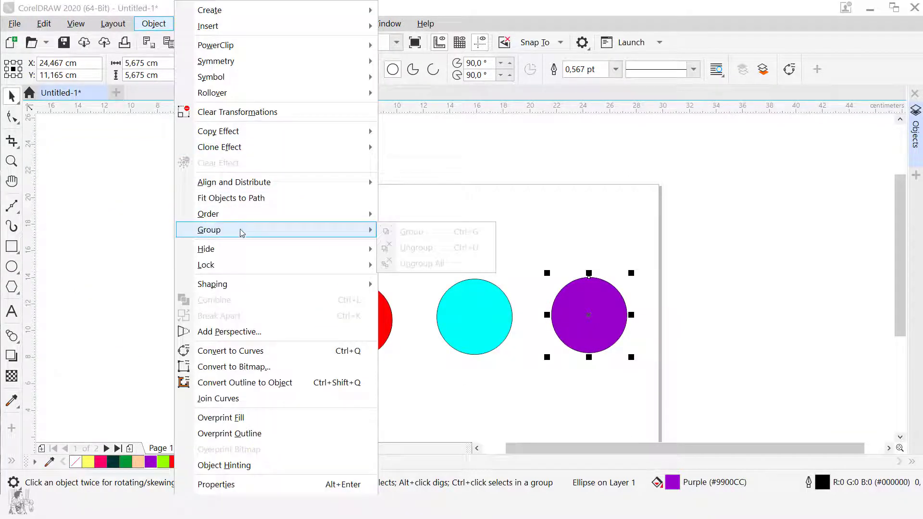
{"action": "left_click", "coordinate": [595, 227]}
Step: Select the red, cyan and purple circles and group them
{"action": "left_click_drag", "start_coordinate": [715, 233], "coordinate": [266, 396]}
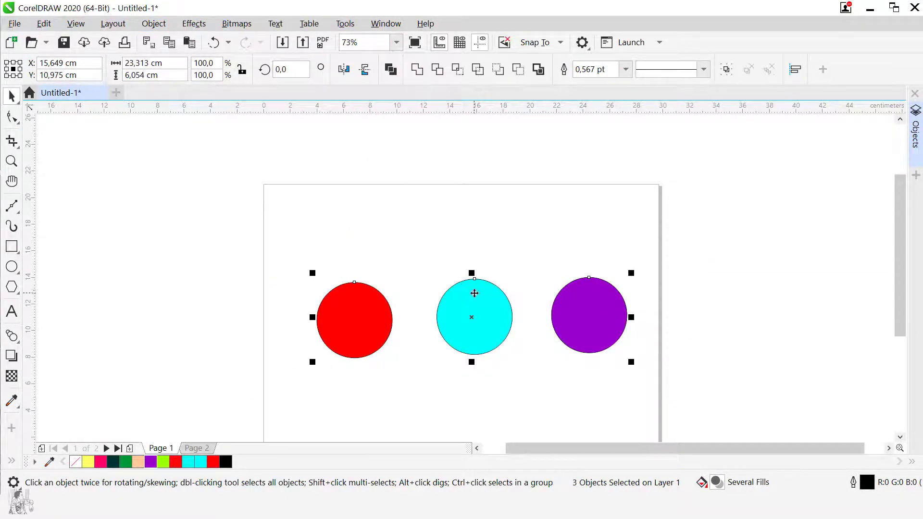
{"action": "right_click", "coordinate": [474, 293]}
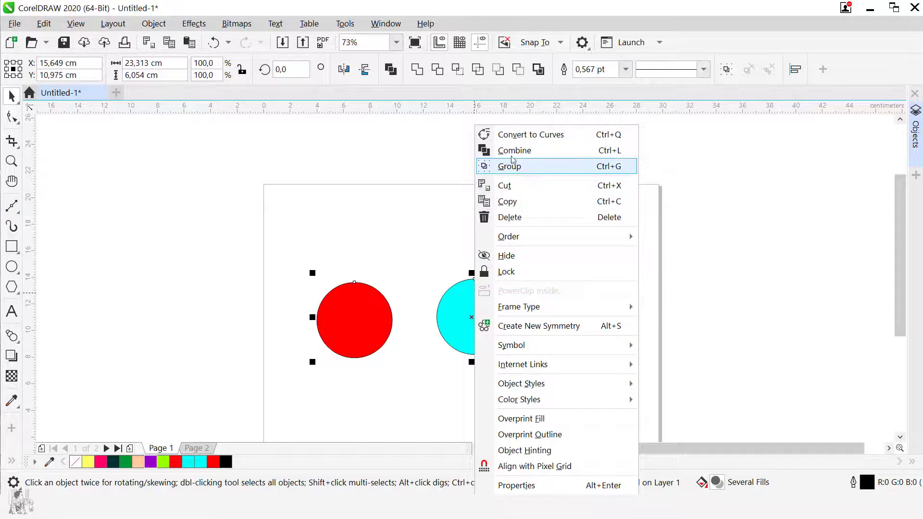
{"action": "left_click", "coordinate": [193, 24]}
{"action": "mouse_move", "coordinate": [161, 27]}
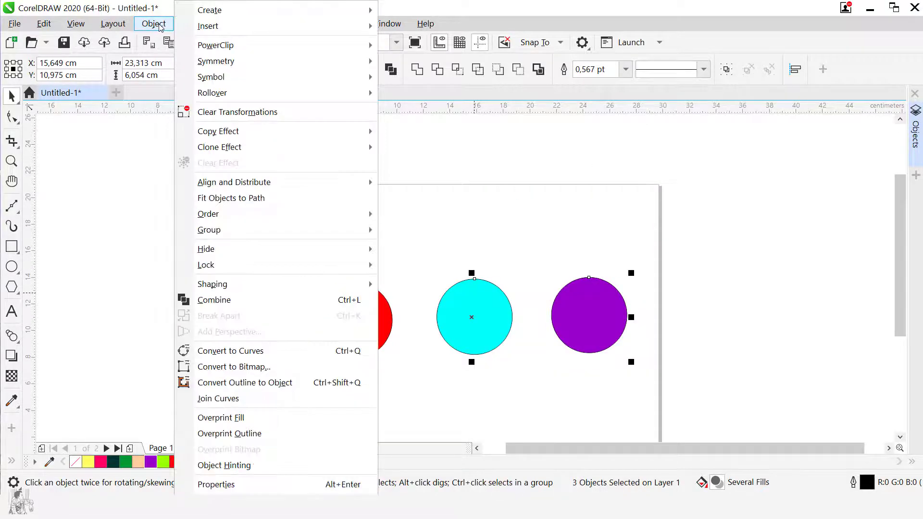
{"action": "mouse_move", "coordinate": [226, 232]}
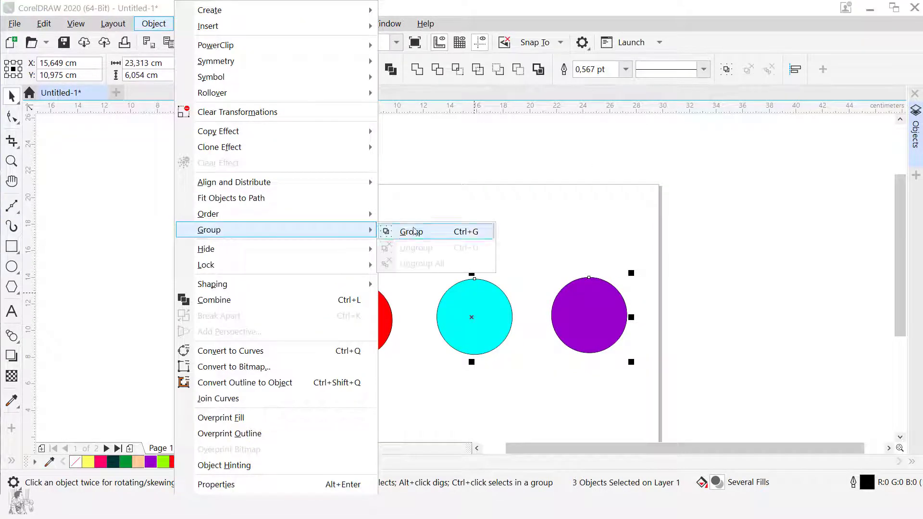
{"action": "left_click", "coordinate": [455, 232]}
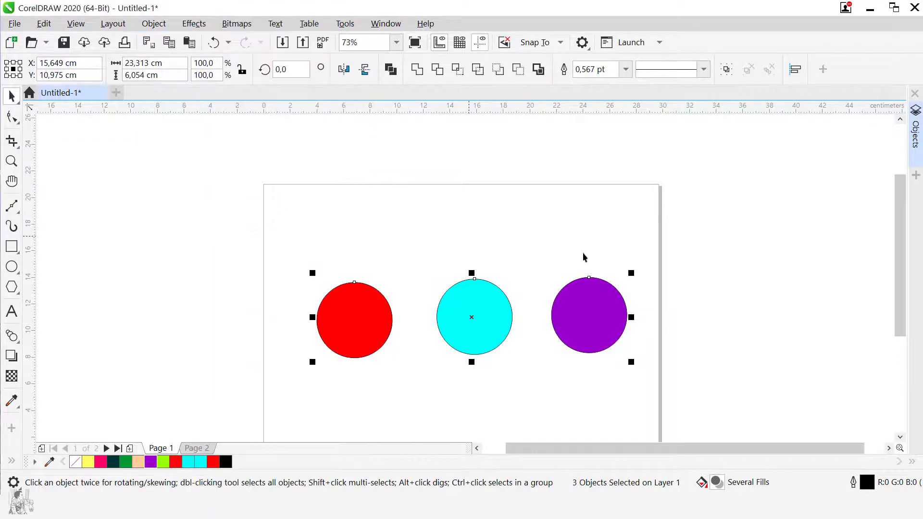
{"action": "key", "text": "ctrl+g"}
Step: Move the three-circle group toward the page's upper right corner as a test, and undo the move
{"action": "left_click_drag", "start_coordinate": [505, 303], "coordinate": [577, 184]}
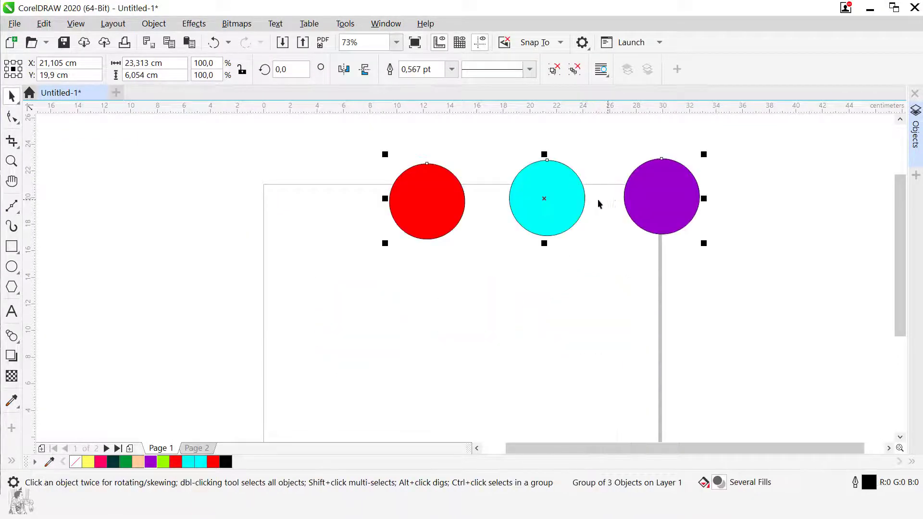
{"action": "key", "text": "ctrl+z"}
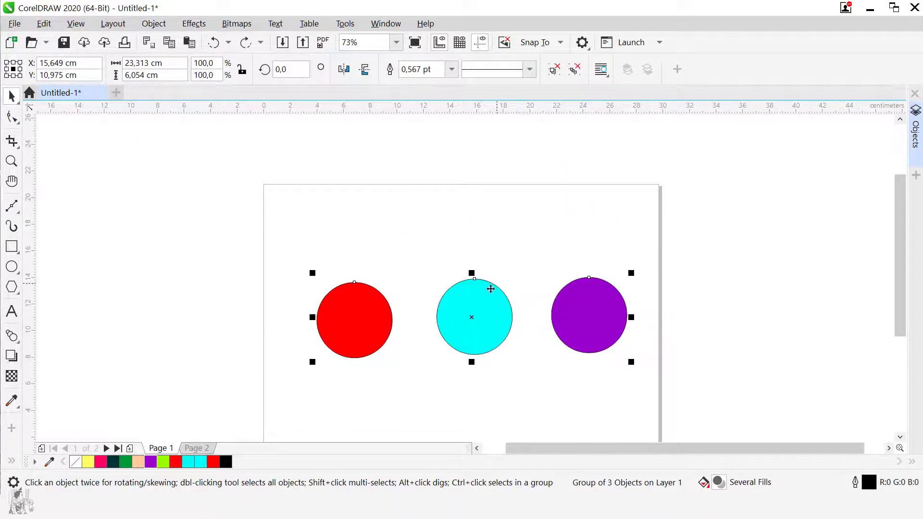
{"action": "right_click", "coordinate": [476, 312]}
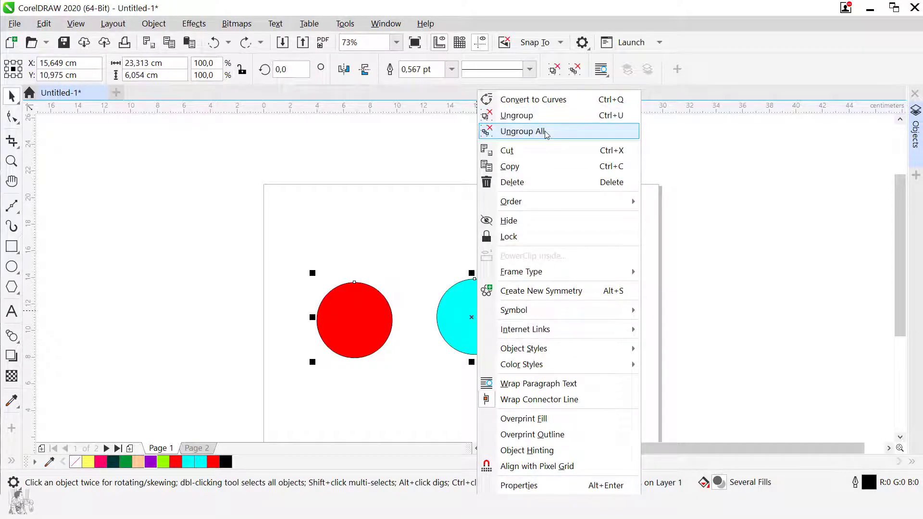
{"action": "left_click", "coordinate": [387, 232]}
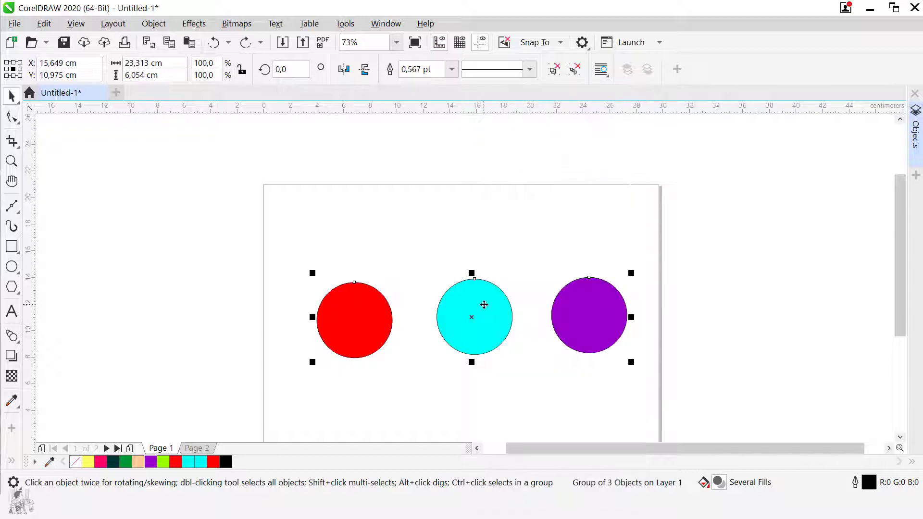
Step: Draw an ellipse about 5.7 by 5.9 cm above the red circle and fill it with black
{"action": "left_click", "coordinate": [327, 265]}
{"action": "left_click", "coordinate": [12, 266]}
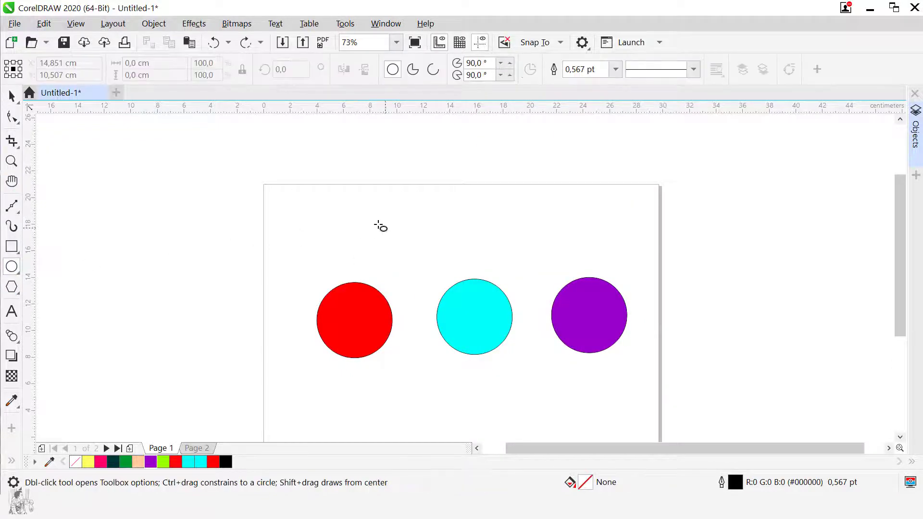
{"action": "left_click_drag", "start_coordinate": [340, 207], "coordinate": [383, 245]}
{"action": "left_click", "coordinate": [225, 461]}
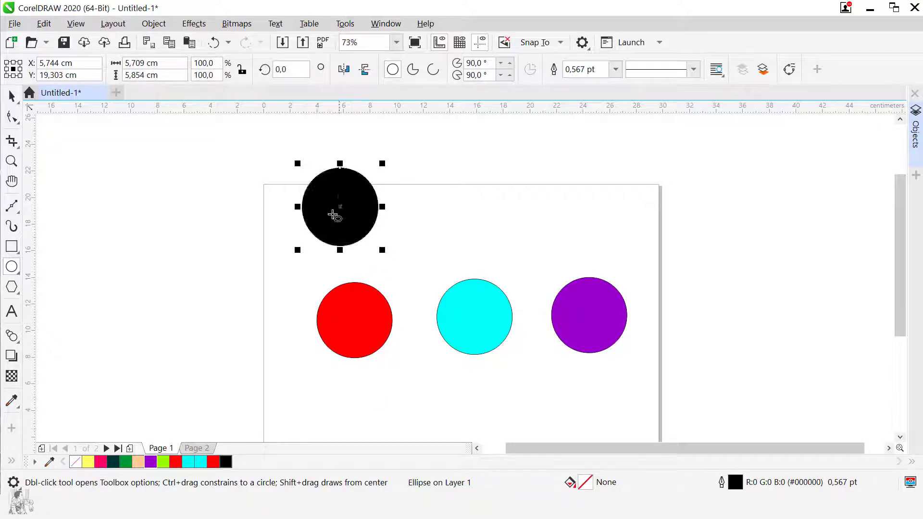
Step: Group the black ellipse with the three-circle group and move the combined group down within the page
{"action": "left_click", "coordinate": [12, 96]}
{"action": "left_click", "coordinate": [361, 304]}
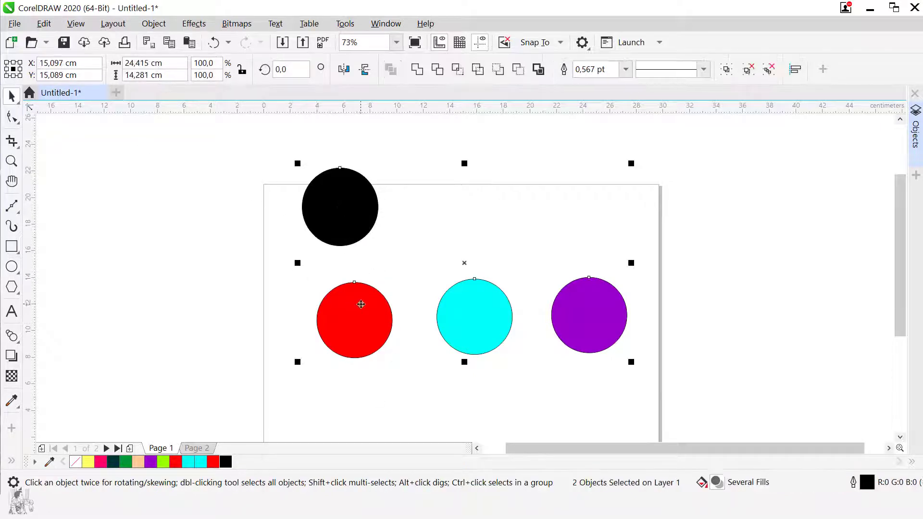
{"action": "right_click", "coordinate": [364, 299]}
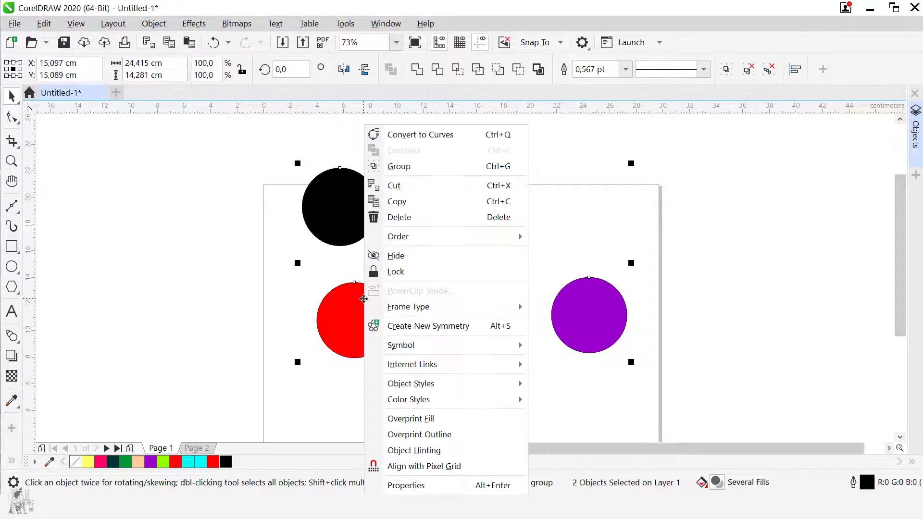
{"action": "left_click", "coordinate": [407, 166]}
{"action": "left_click", "coordinate": [416, 221]}
{"action": "left_click_drag", "start_coordinate": [348, 224], "coordinate": [362, 269]}
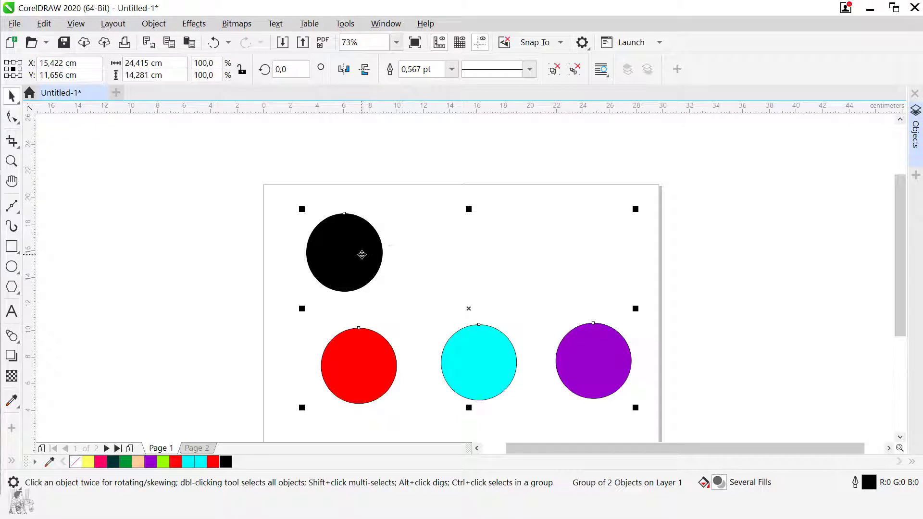
{"action": "mouse_move", "coordinate": [360, 258]}
{"action": "left_mouse_down"}
{"action": "mouse_move", "coordinate": [371, 252]}
{"action": "mouse_move", "coordinate": [353, 259]}
{"action": "left_mouse_up"}
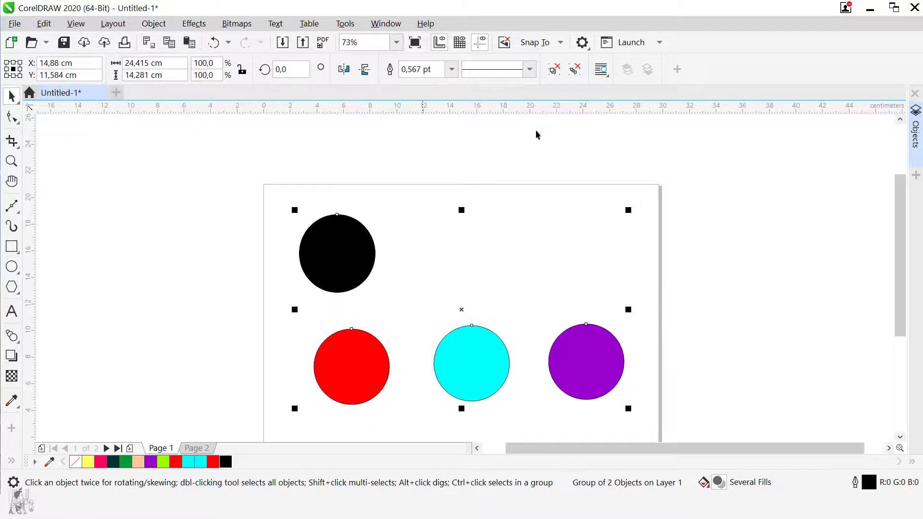
Step: Ungroup the combined group by one level and shift the three-circle group and the black ellipse separately
{"action": "left_click", "coordinate": [554, 69]}
{"action": "left_click", "coordinate": [463, 259]}
{"action": "mouse_move", "coordinate": [469, 368]}
{"action": "left_mouse_down"}
{"action": "mouse_move", "coordinate": [612, 276]}
{"action": "mouse_move", "coordinate": [486, 370]}
{"action": "mouse_move", "coordinate": [461, 379]}
{"action": "mouse_move", "coordinate": [454, 370]}
{"action": "left_mouse_up"}
{"action": "mouse_move", "coordinate": [351, 265]}
{"action": "left_mouse_down"}
{"action": "mouse_move", "coordinate": [368, 222]}
{"action": "mouse_move", "coordinate": [360, 286]}
{"action": "mouse_move", "coordinate": [380, 228]}
{"action": "mouse_move", "coordinate": [349, 279]}
{"action": "left_mouse_up"}
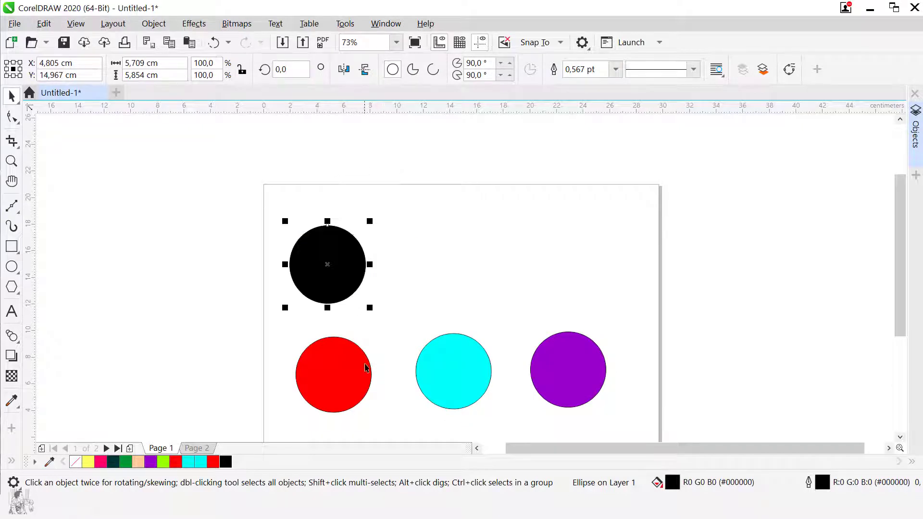
Step: Undo the last separate moves and regroup the black ellipse with the three-circle group, shifting the combined group slightly down and right
{"action": "key", "text": "ctrl+z"}
{"action": "key", "text": "ctrl+z"}
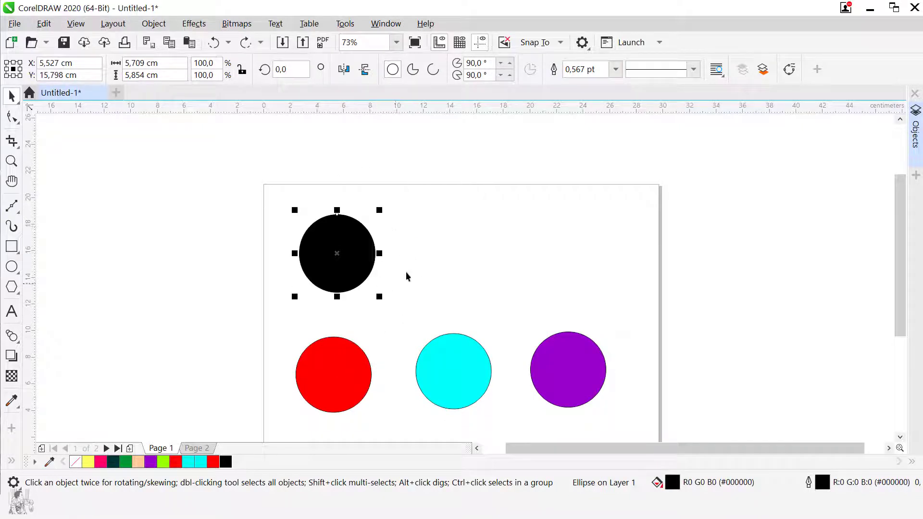
{"action": "left_click_drag", "start_coordinate": [239, 173], "coordinate": [646, 429]}
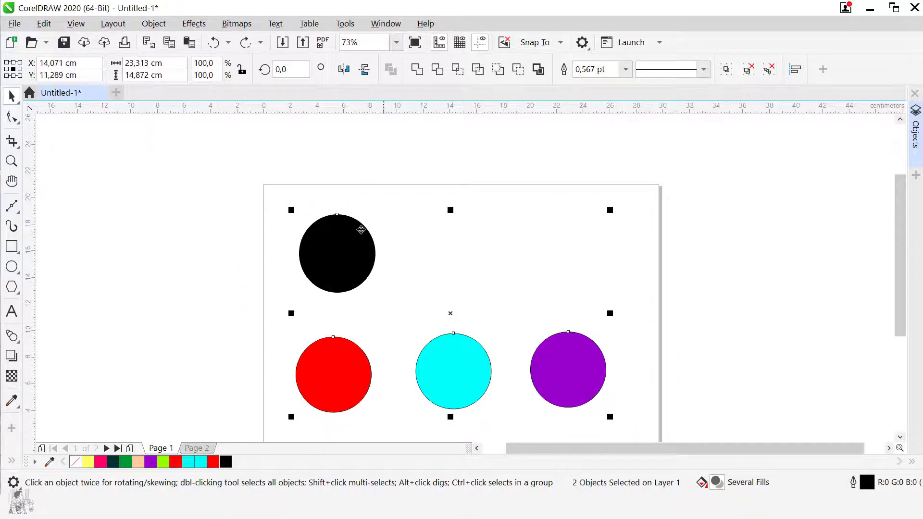
{"action": "right_click", "coordinate": [361, 229]}
{"action": "left_click", "coordinate": [409, 166]}
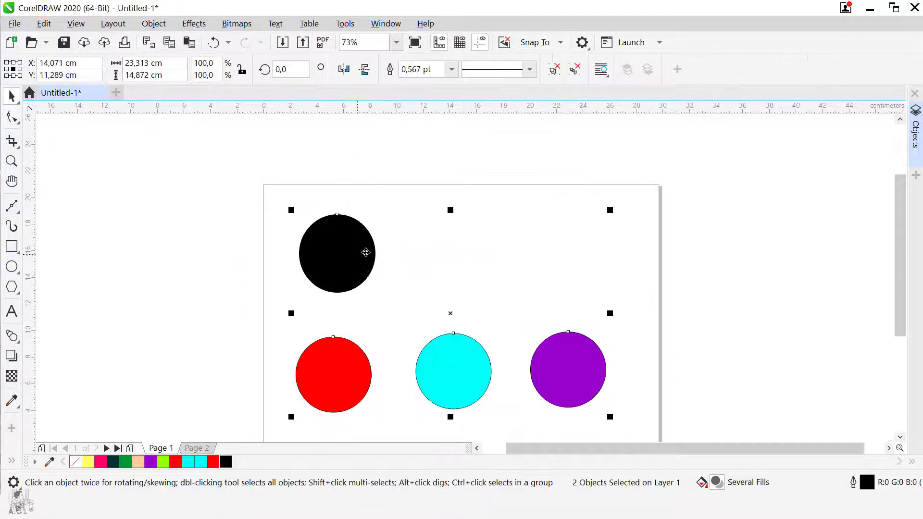
{"action": "mouse_move", "coordinate": [366, 253]}
{"action": "left_mouse_down"}
{"action": "mouse_move", "coordinate": [404, 255]}
{"action": "mouse_move", "coordinate": [361, 269]}
{"action": "mouse_move", "coordinate": [370, 274]}
{"action": "mouse_move", "coordinate": [379, 264]}
{"action": "left_mouse_up"}
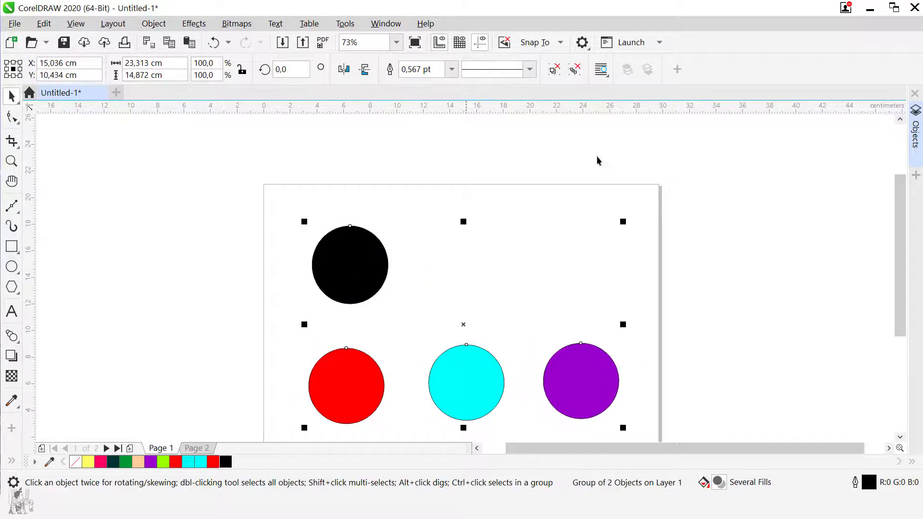
Step: Ungroup the combined group completely into individual circles, move the purple circle up as a test, and undo the move
{"action": "left_click", "coordinate": [576, 69]}
{"action": "left_click", "coordinate": [592, 227]}
{"action": "left_click_drag", "start_coordinate": [587, 366], "coordinate": [598, 242]}
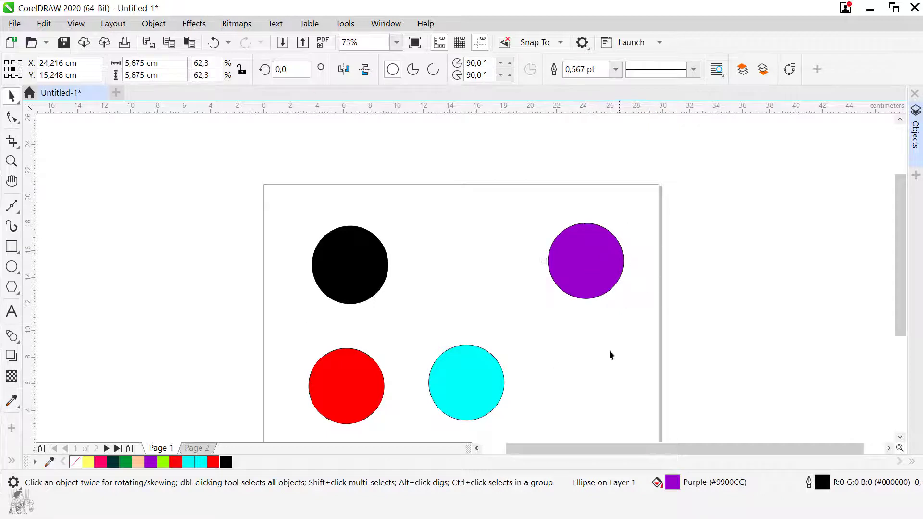
{"action": "key", "text": "ctrl+z"}
{"action": "scroll", "coordinate": [637, 313], "scroll_direction": "down", "scroll_amount": 3}
{"action": "scroll", "coordinate": [630, 312], "scroll_direction": "up", "scroll_amount": 3}
{"action": "scroll", "coordinate": [622, 312], "scroll_direction": "down", "scroll_amount": 3}
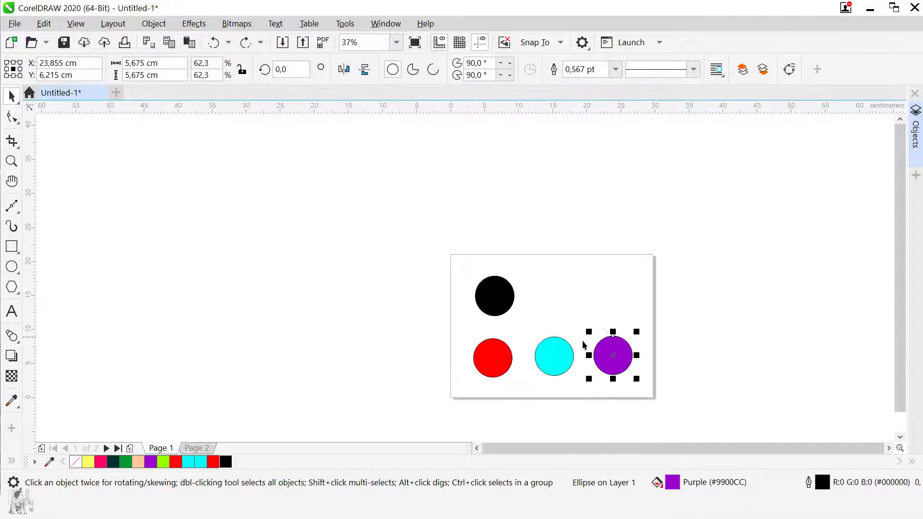
{"action": "scroll", "coordinate": [579, 353], "scroll_direction": "up", "scroll_amount": 3}
{"action": "scroll", "coordinate": [583, 354], "scroll_direction": "down", "scroll_amount": 3}
{"action": "scroll", "coordinate": [601, 385], "scroll_direction": "up", "scroll_amount": 3}
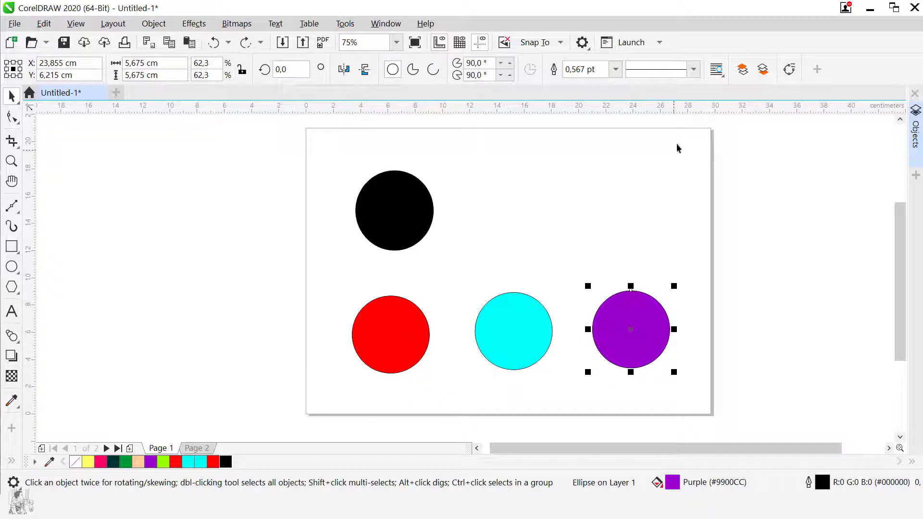
{"action": "left_click", "coordinate": [696, 144]}
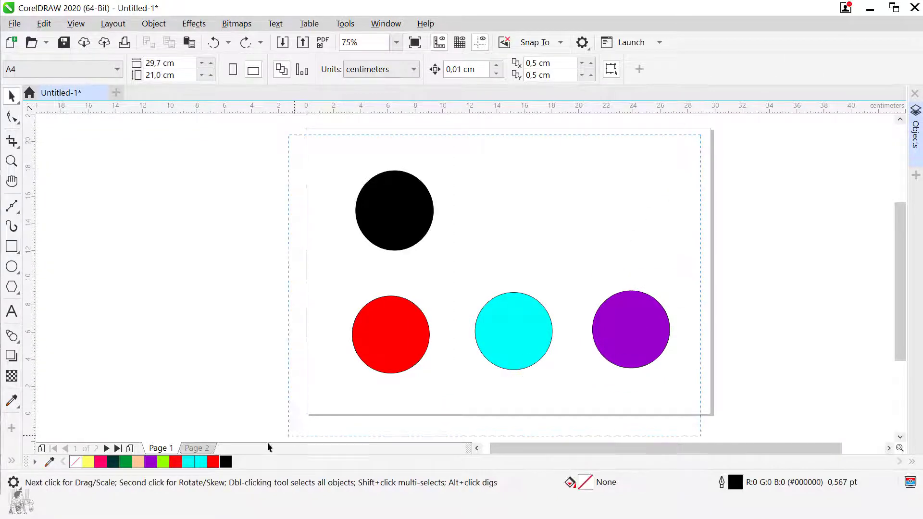
{"action": "key", "text": "ctrl+a"}
{"action": "scroll", "coordinate": [529, 253], "scroll_direction": "down", "scroll_amount": 2}
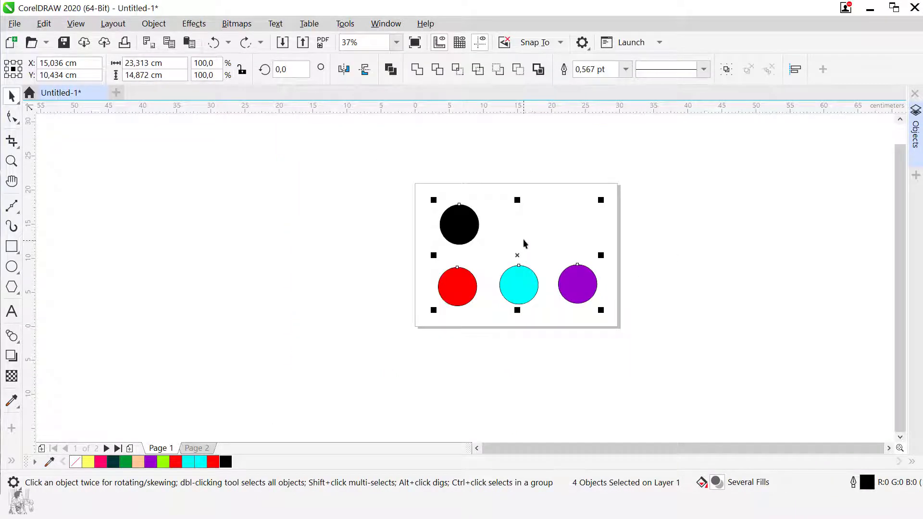
{"action": "left_click", "coordinate": [524, 243]}
Step: Group the cyan and purple circles as one pair and the black and red circles as another pair
{"action": "left_click_drag", "start_coordinate": [641, 260], "coordinate": [487, 324]}
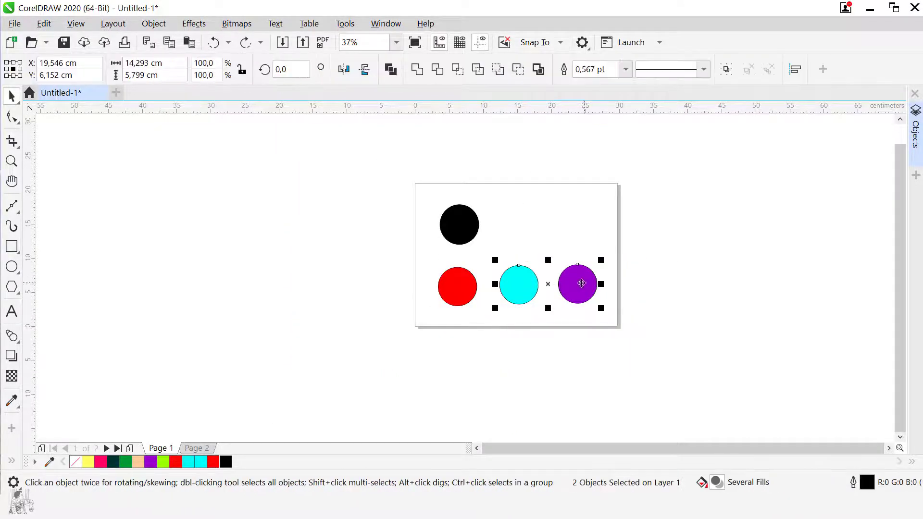
{"action": "right_click", "coordinate": [582, 283]}
{"action": "left_click", "coordinate": [476, 220]}
{"action": "left_click", "coordinate": [476, 220]}
{"action": "right_click", "coordinate": [457, 225]}
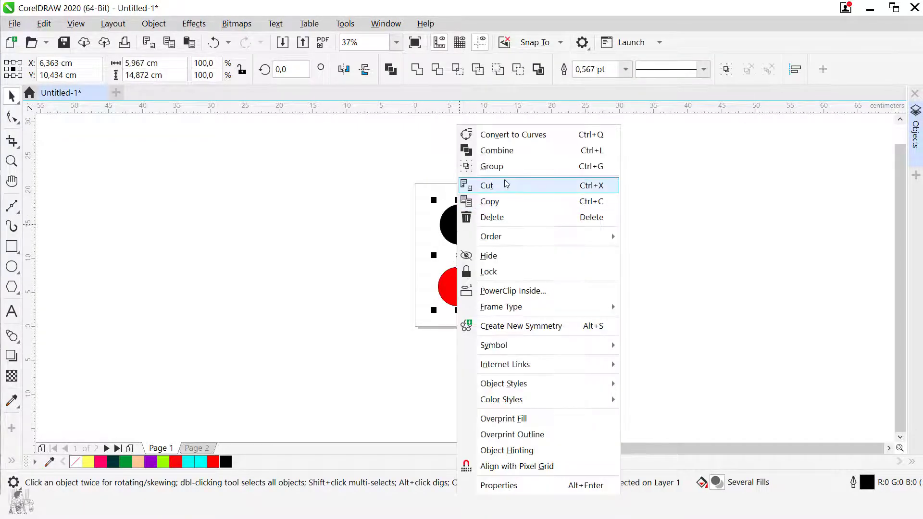
{"action": "key", "text": "Escape"}
{"action": "key", "text": "ctrl+g"}
Step: Group the two circle pairs into one nested group and shift it slightly up and right within the page
{"action": "left_click", "coordinate": [503, 267], "text": "shift"}
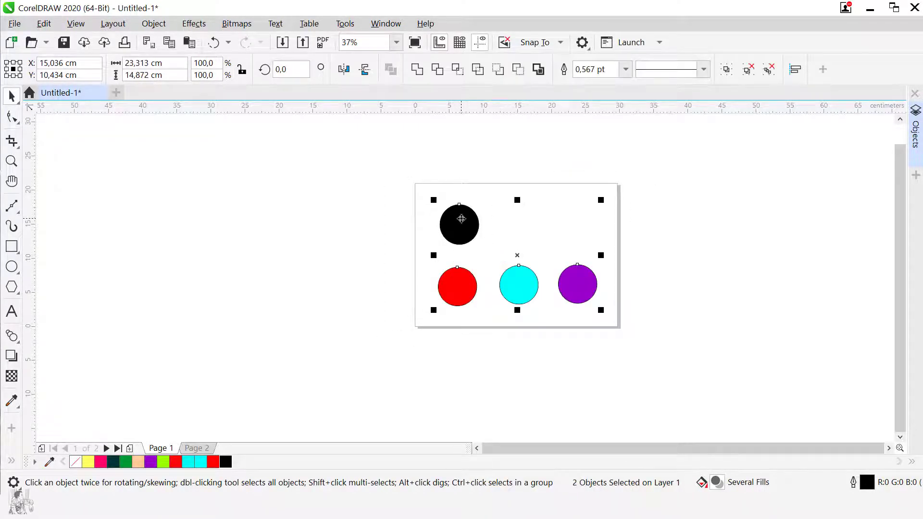
{"action": "right_click", "coordinate": [461, 219]}
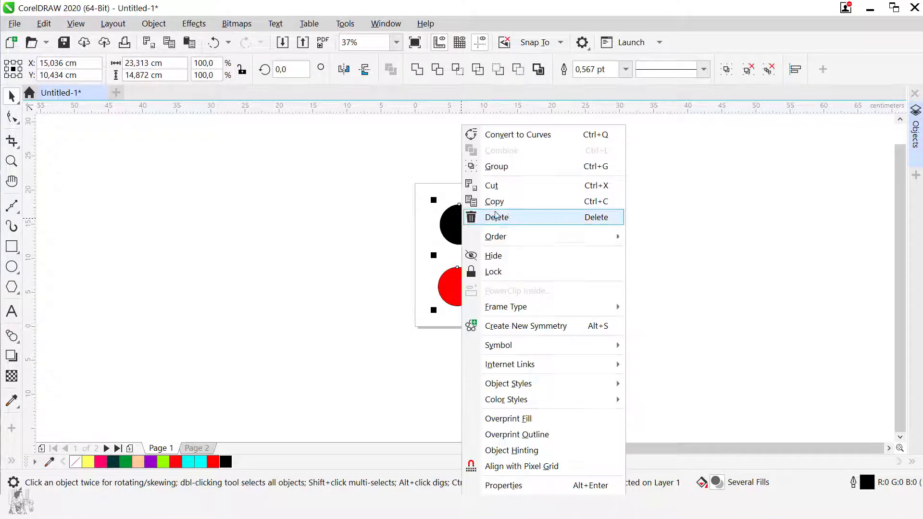
{"action": "left_click", "coordinate": [511, 173]}
{"action": "left_click", "coordinate": [613, 226]}
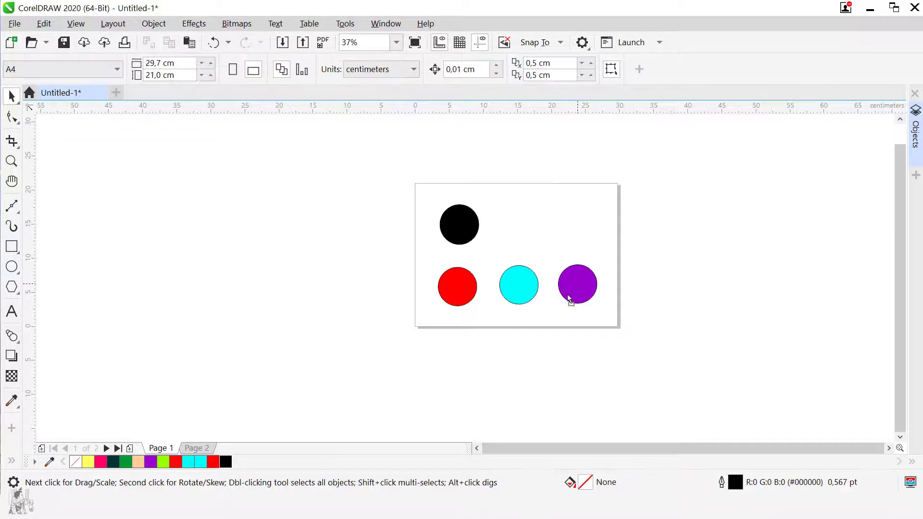
{"action": "left_click", "coordinate": [572, 302]}
{"action": "left_click_drag", "start_coordinate": [577, 303], "coordinate": [579, 272]}
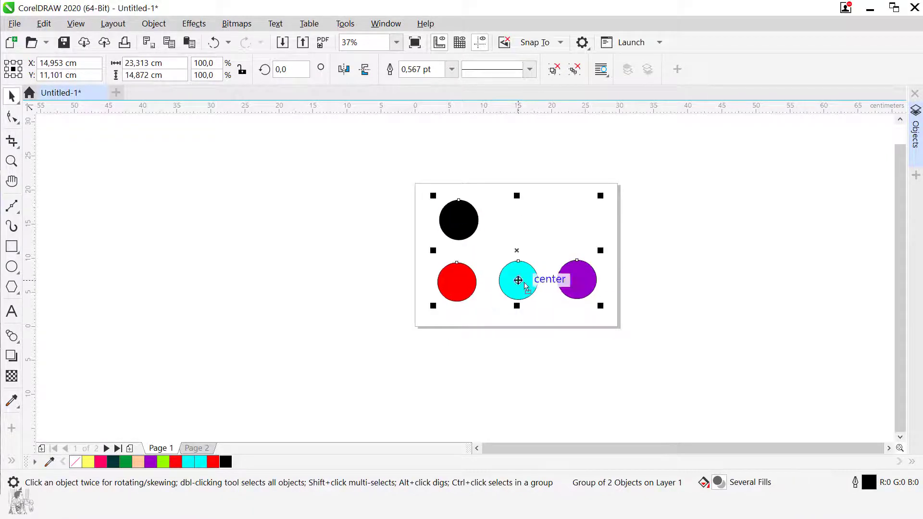
{"action": "left_click_drag", "start_coordinate": [519, 279], "coordinate": [525, 276]}
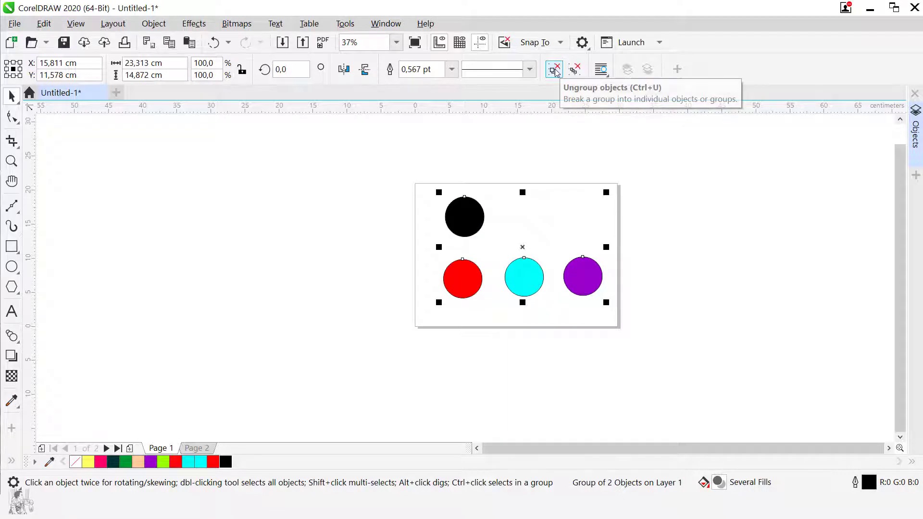
Step: Ungroup the nested group by one level, move the cyan and purple pair to the right as a test, and undo the move
{"action": "left_click", "coordinate": [555, 71]}
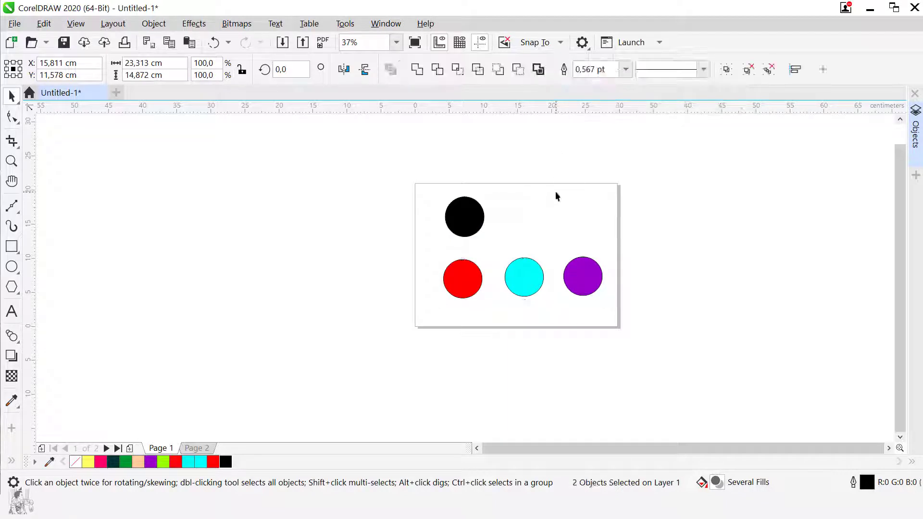
{"action": "left_click", "coordinate": [624, 280]}
{"action": "left_click_drag", "start_coordinate": [526, 281], "coordinate": [647, 282]}
{"action": "key", "text": "ctrl+z"}
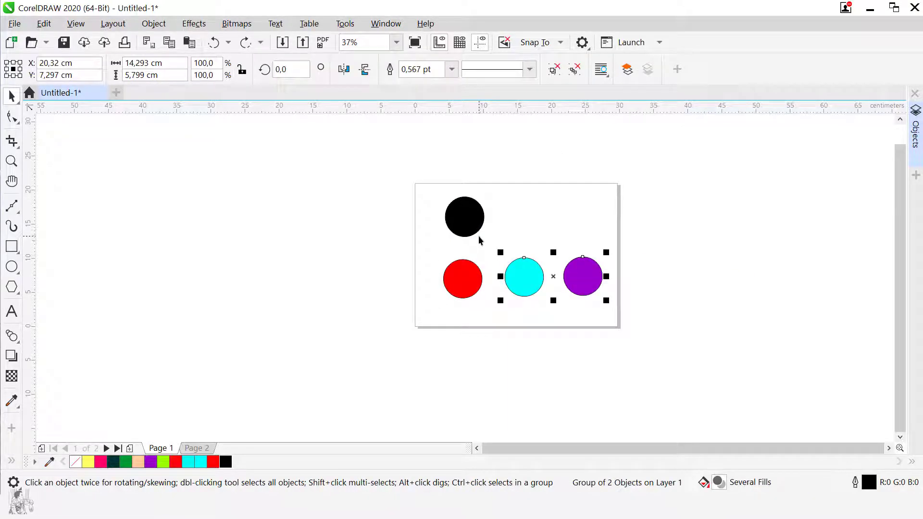
Step: Group the black and red pair with the cyan and purple pair again
{"action": "left_click_drag", "start_coordinate": [674, 166], "coordinate": [370, 348]}
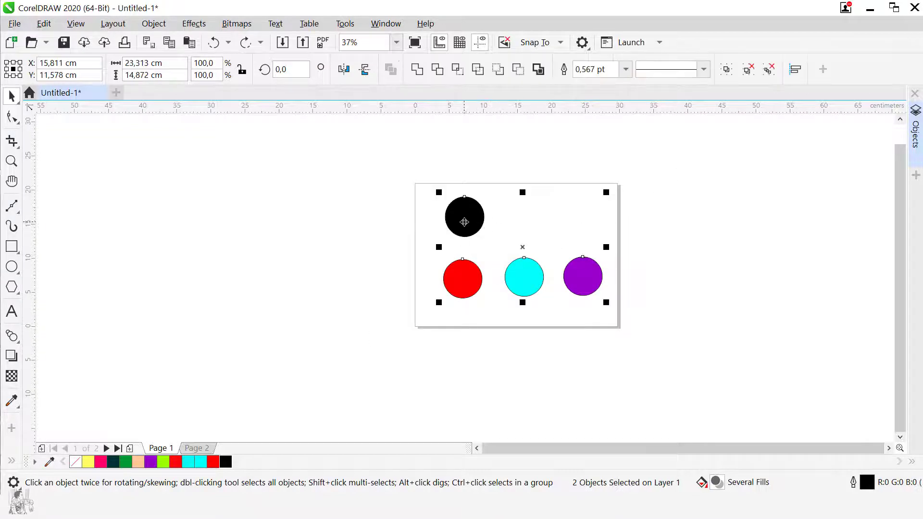
{"action": "right_click", "coordinate": [464, 215]}
{"action": "left_click", "coordinate": [510, 166]}
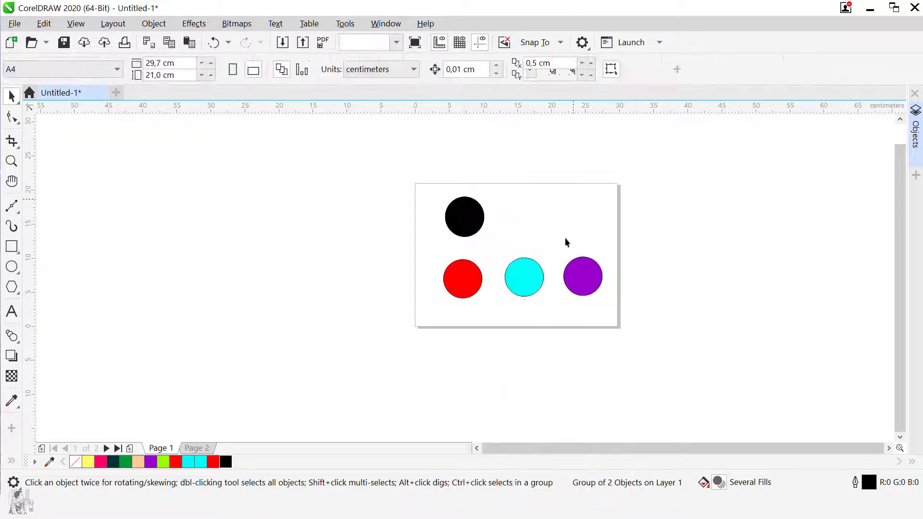
Step: Ungroup all levels of the nested group, move the cyan circle up as a test, and undo the move
{"action": "left_click", "coordinate": [532, 274]}
{"action": "left_click", "coordinate": [577, 71]}
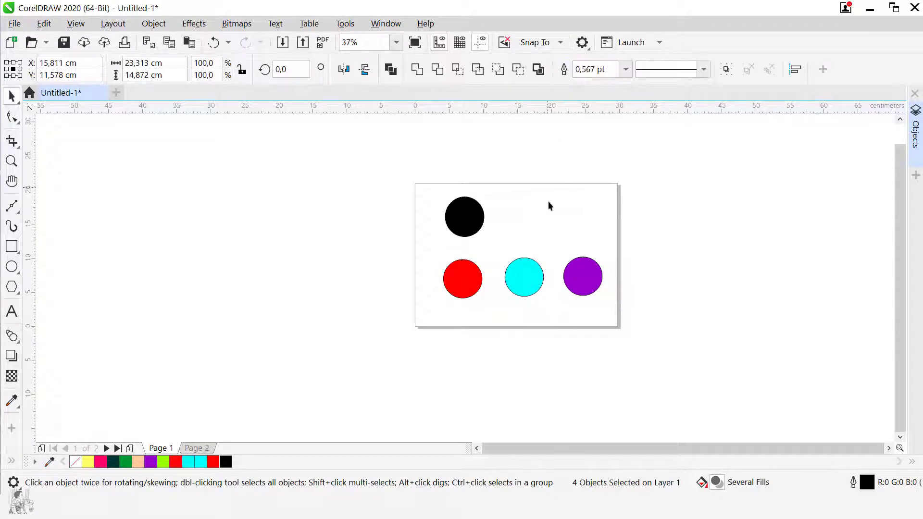
{"action": "left_click_drag", "start_coordinate": [534, 273], "coordinate": [568, 217]}
{"action": "key", "text": "ctrl+z"}
{"action": "left_click", "coordinate": [552, 235]}
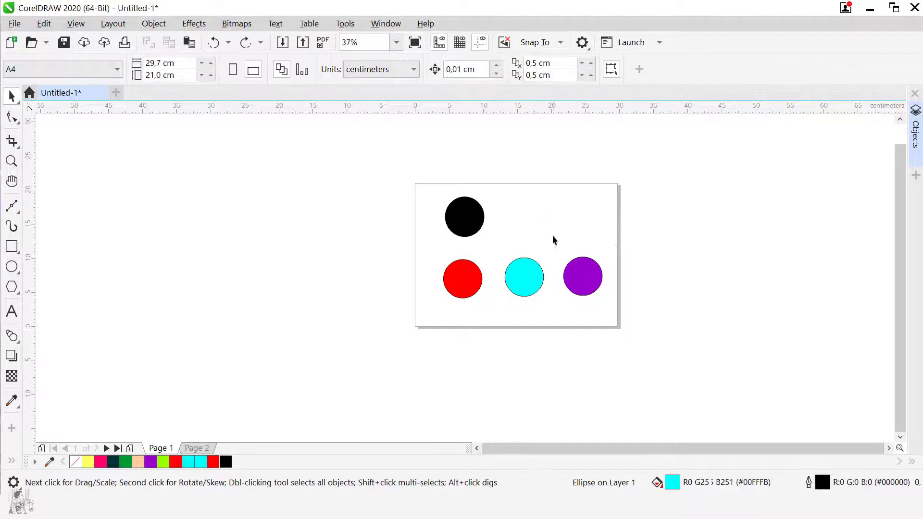
Step: Select all four circles on the page and hide them
{"action": "scroll", "coordinate": [553, 235], "scroll_direction": "up", "scroll_amount": 2}
{"action": "left_click_drag", "start_coordinate": [660, 154], "coordinate": [264, 420]}
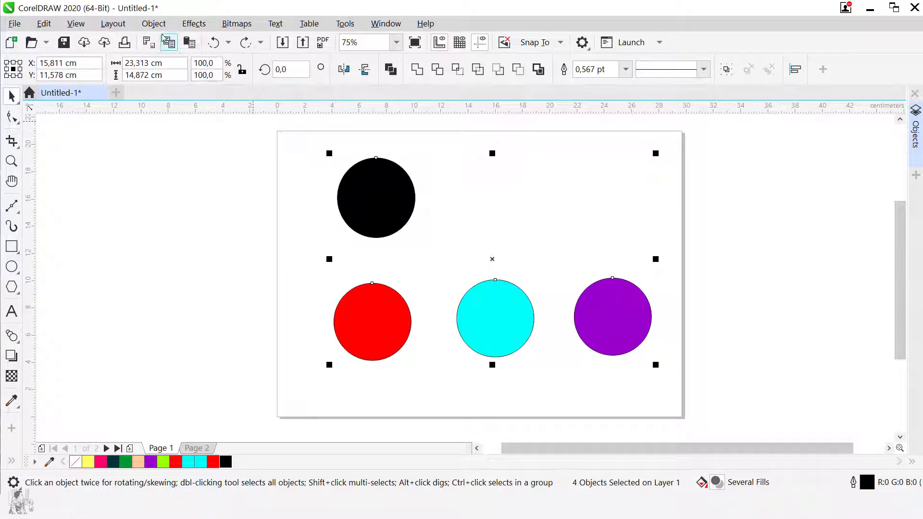
{"action": "left_click", "coordinate": [153, 24]}
{"action": "mouse_move", "coordinate": [241, 230]}
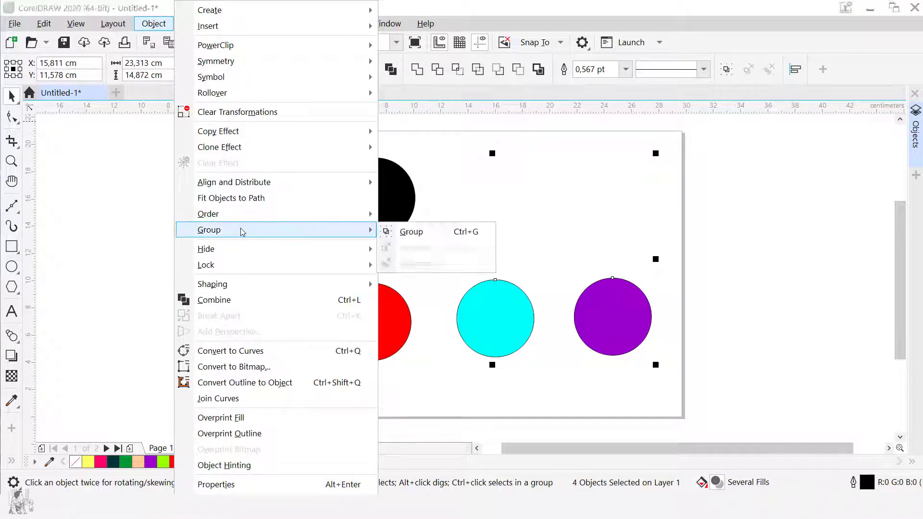
{"action": "mouse_move", "coordinate": [235, 253]}
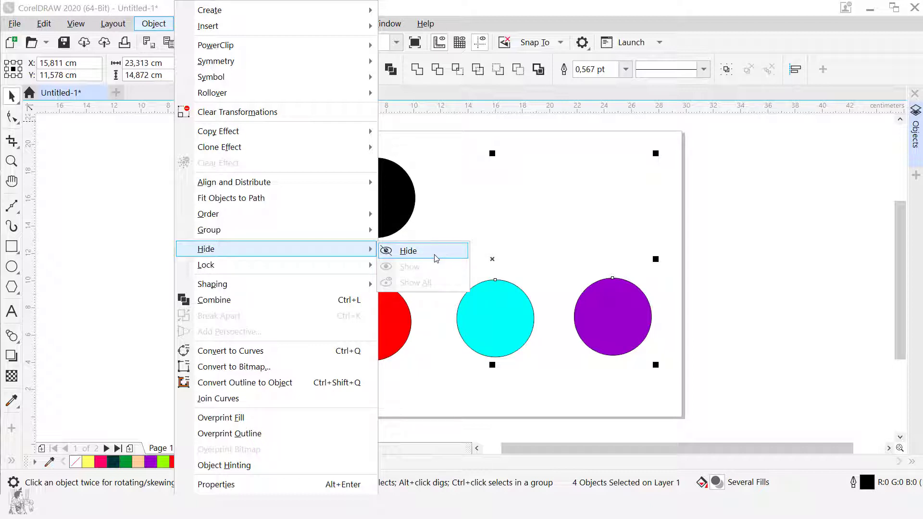
{"action": "left_click", "coordinate": [452, 247]}
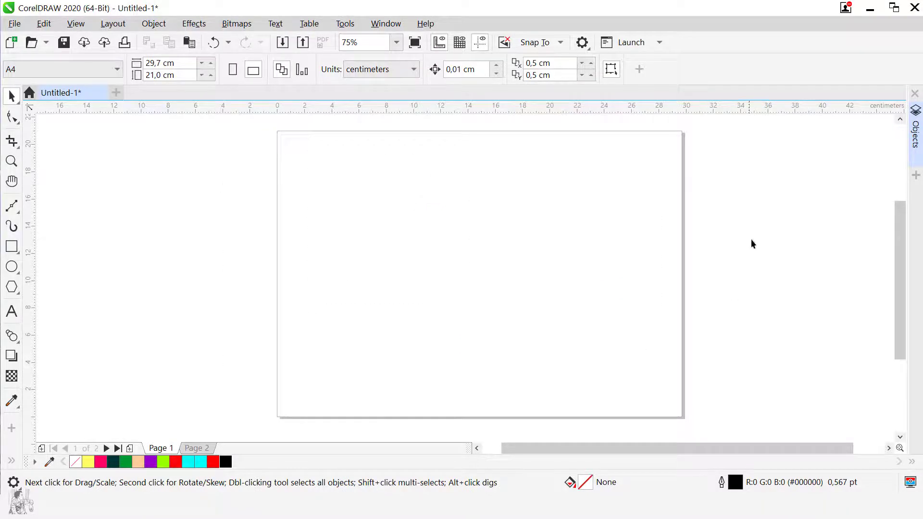
Step: Show all hidden objects on the page and clear the selection
{"action": "right_click", "coordinate": [432, 256]}
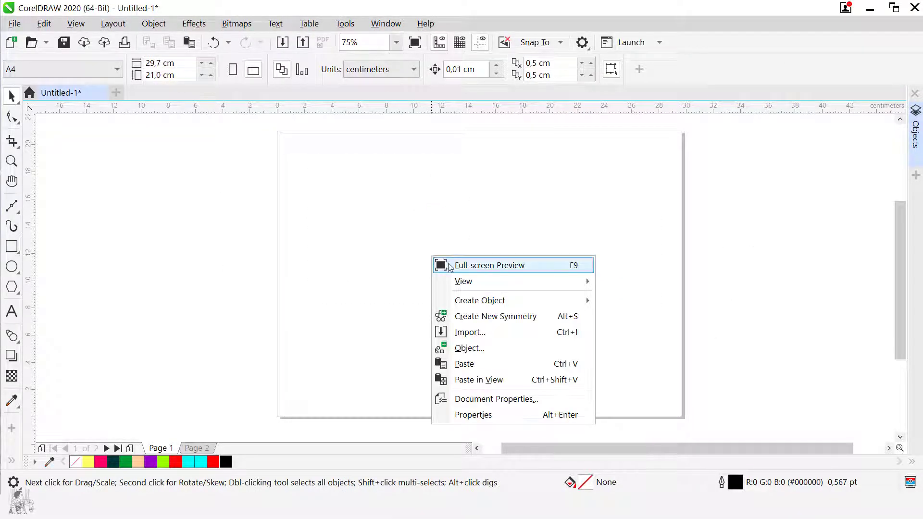
{"action": "mouse_move", "coordinate": [483, 283]}
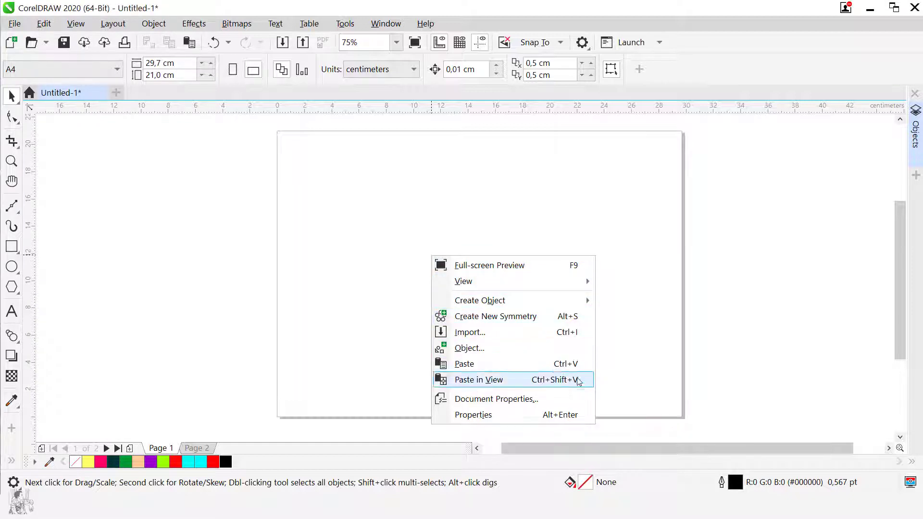
{"action": "left_click", "coordinate": [154, 24]}
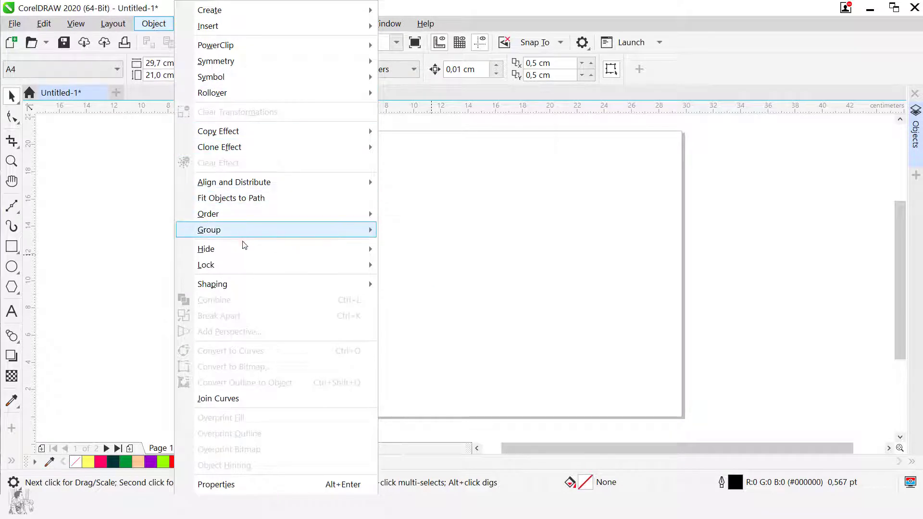
{"action": "mouse_move", "coordinate": [247, 256]}
{"action": "left_click", "coordinate": [416, 283]}
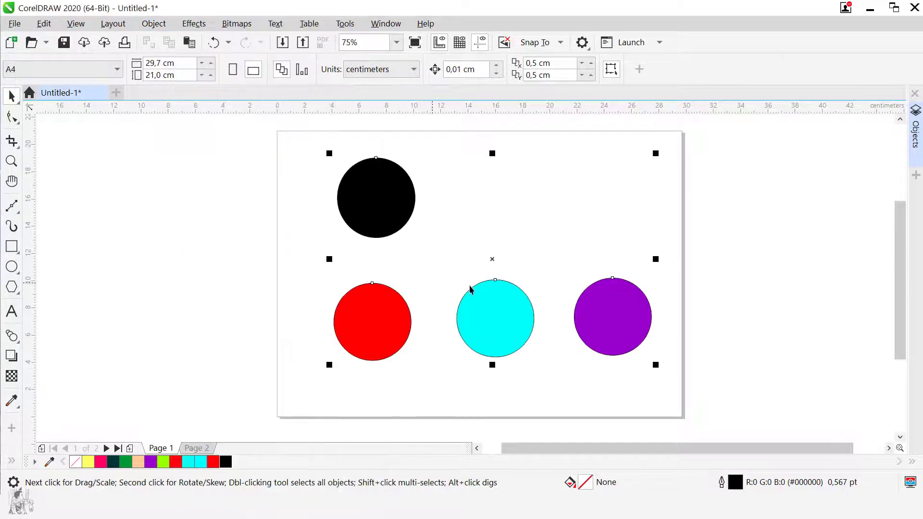
{"action": "left_click", "coordinate": [573, 249]}
Step: Hide only the cyan circle
{"action": "left_click", "coordinate": [491, 301]}
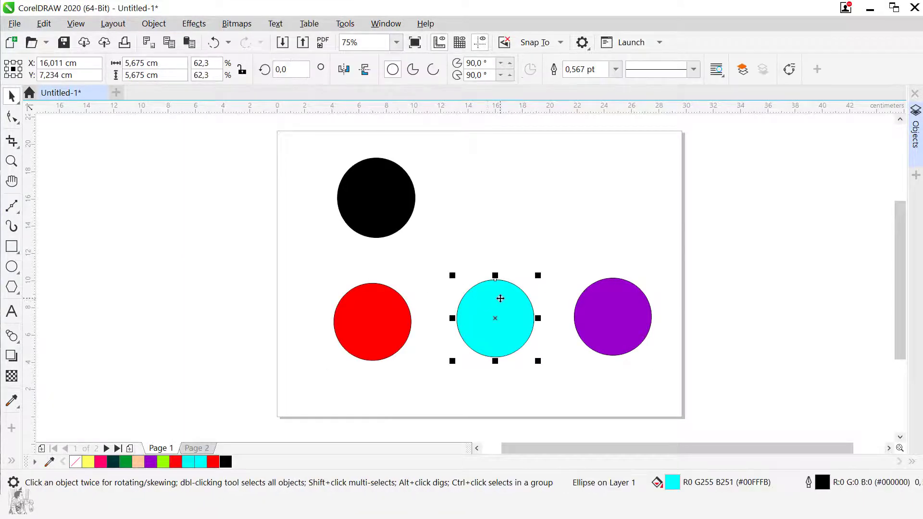
{"action": "right_click", "coordinate": [496, 297]}
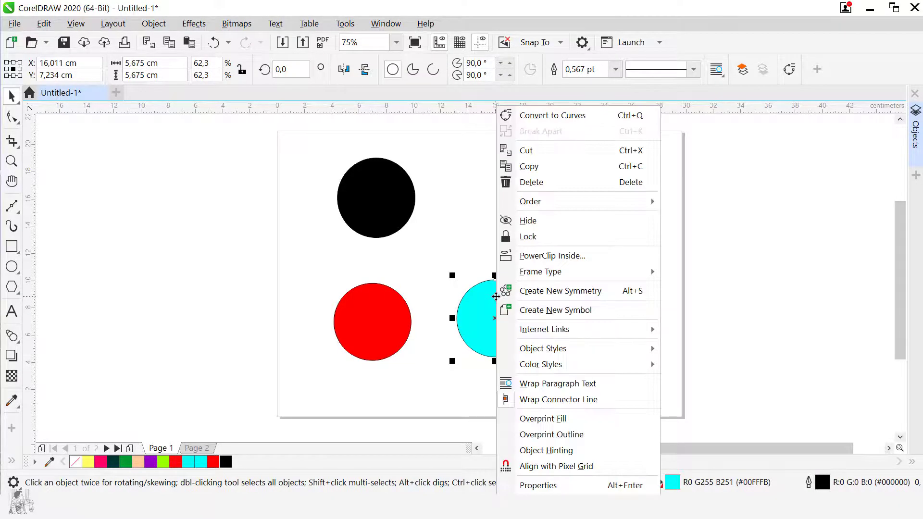
{"action": "left_click", "coordinate": [535, 223]}
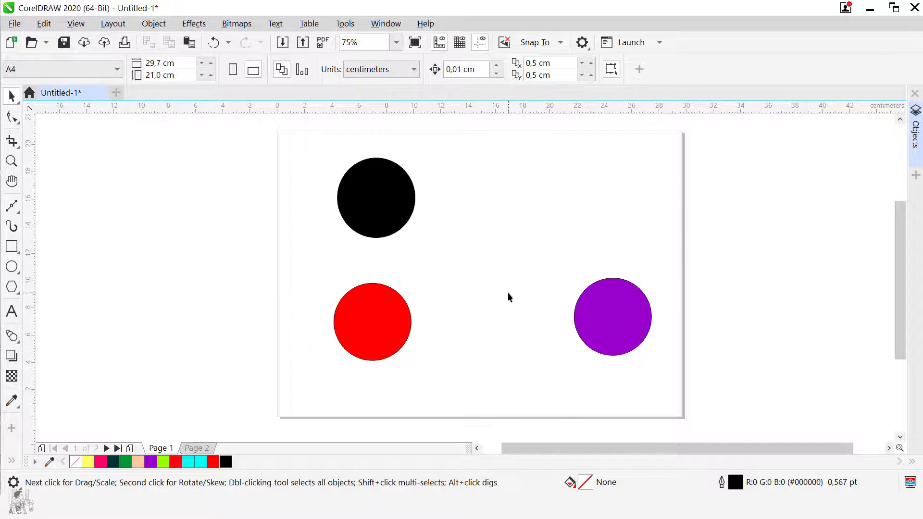
Step: Show all hidden objects so the cyan circle returns to the page
{"action": "left_click", "coordinate": [153, 23]}
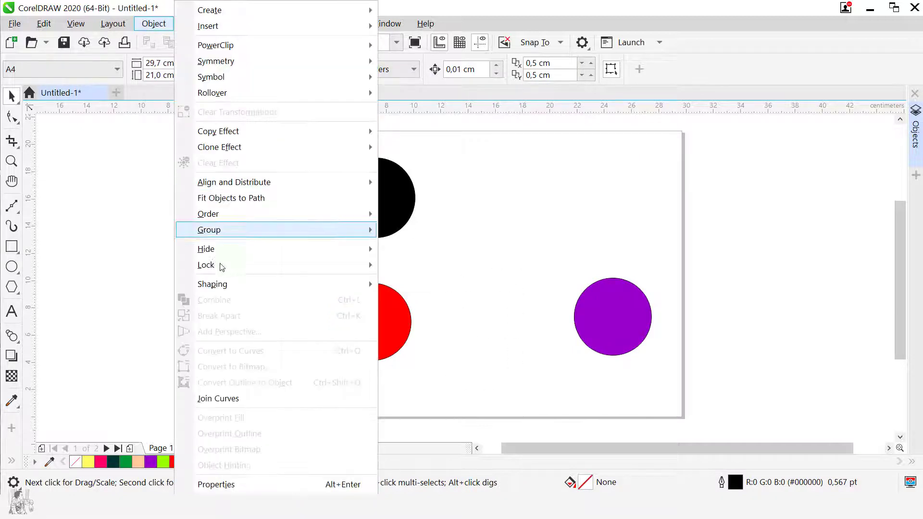
{"action": "mouse_move", "coordinate": [249, 266]}
{"action": "mouse_move", "coordinate": [255, 249]}
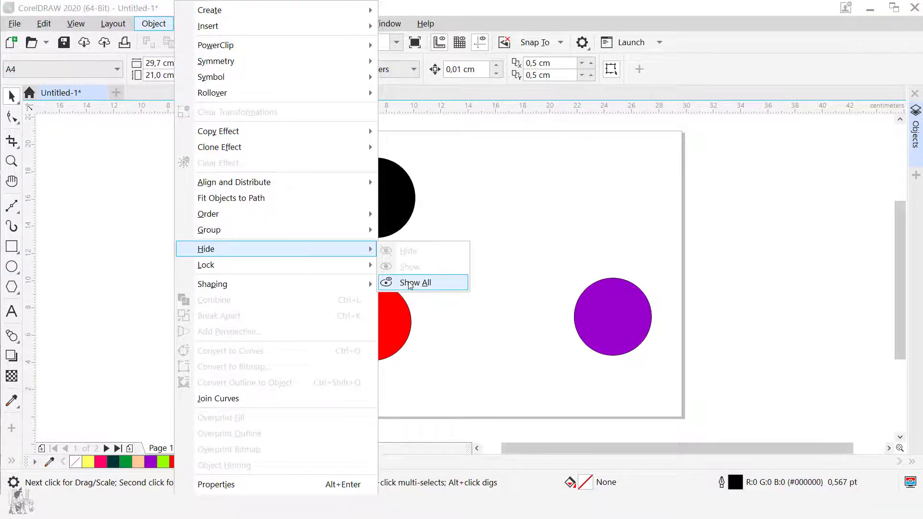
{"action": "left_click", "coordinate": [423, 282]}
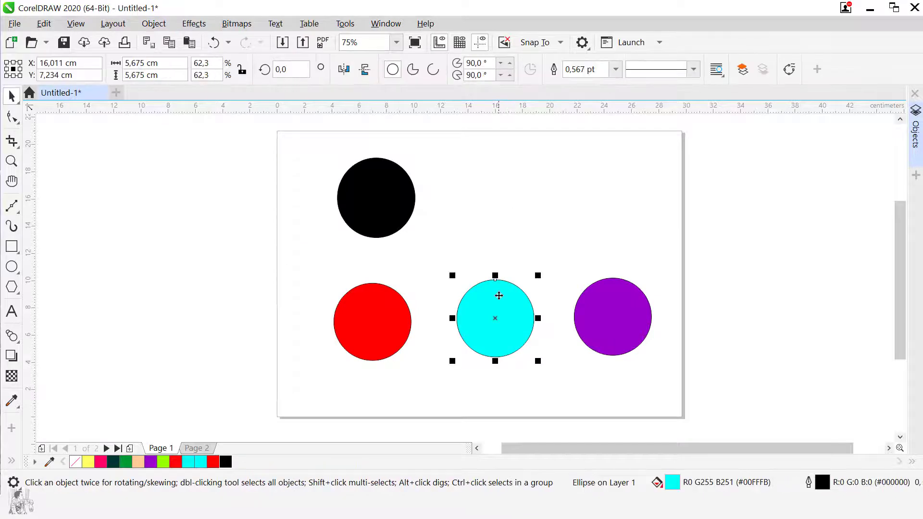
Step: Select all four circles on the page and look at the Hide options available for them
{"action": "left_click_drag", "start_coordinate": [693, 136], "coordinate": [245, 433]}
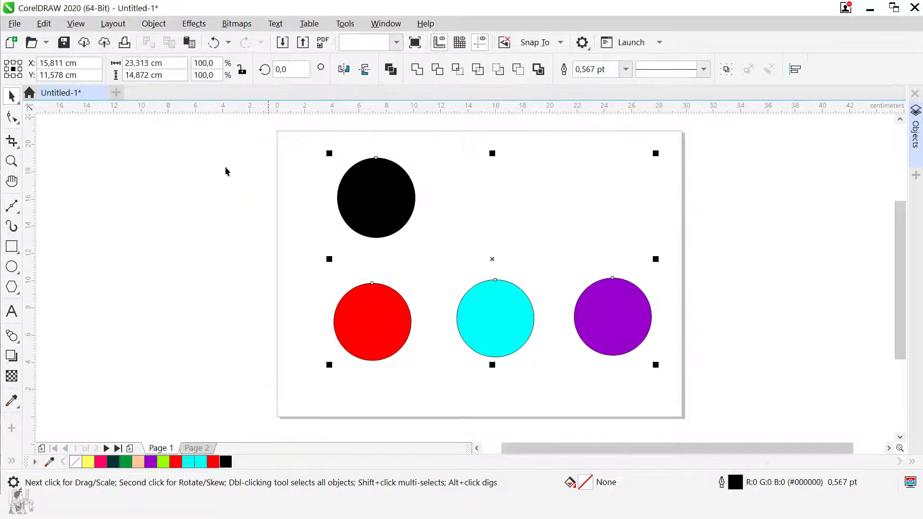
{"action": "left_click", "coordinate": [154, 23]}
{"action": "mouse_move", "coordinate": [316, 249]}
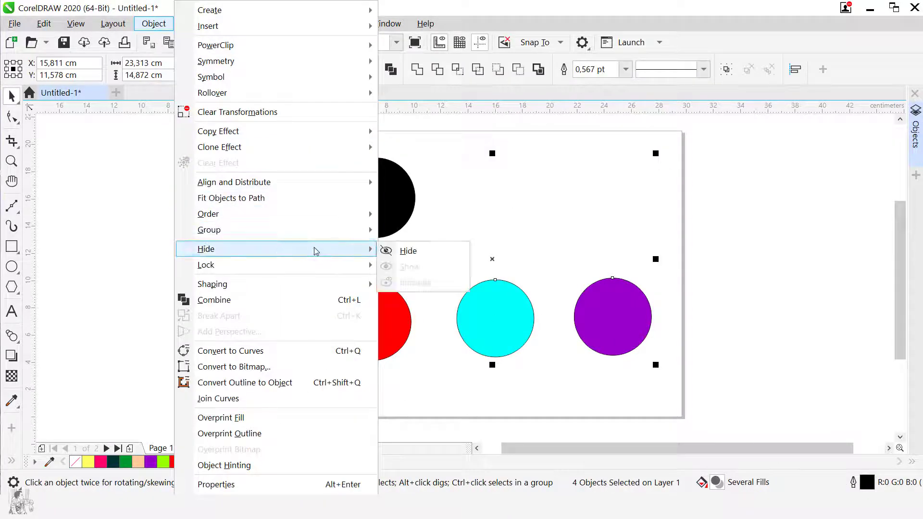
{"action": "left_click", "coordinate": [694, 227]}
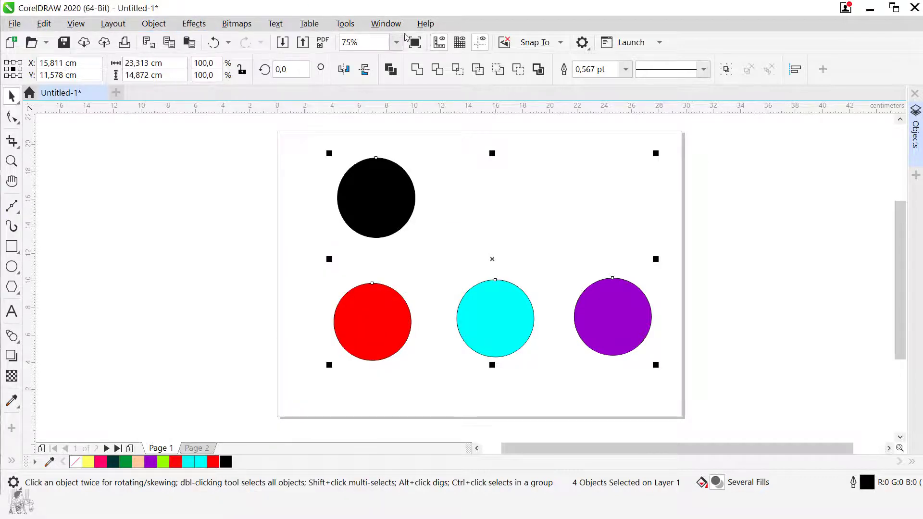
Step: Open the Objects docker and review the circles listed under Layer 1 of Page 1
{"action": "left_click", "coordinate": [386, 23]}
{"action": "mouse_move", "coordinate": [467, 219]}
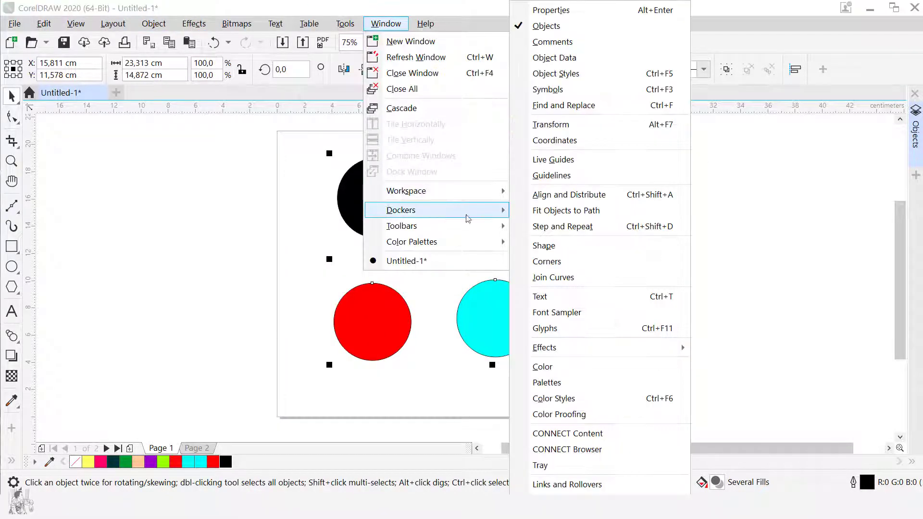
{"action": "left_click", "coordinate": [559, 26]}
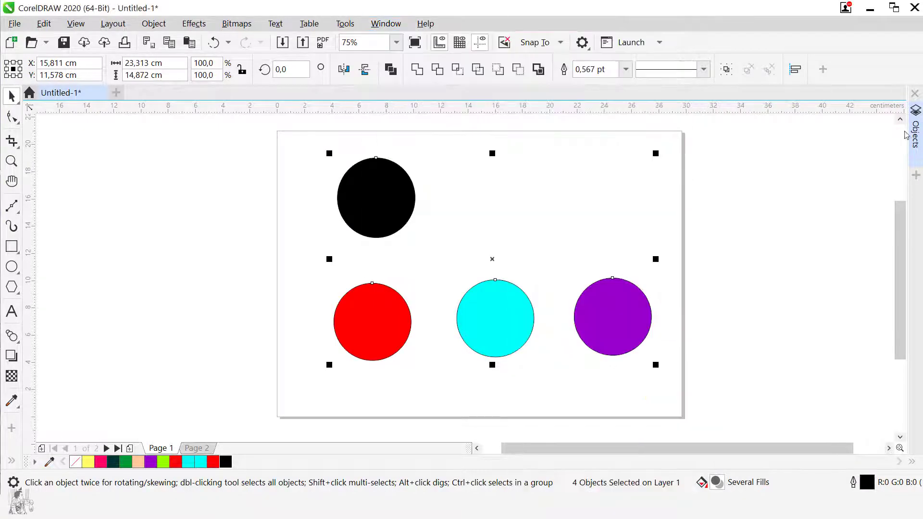
{"action": "left_click", "coordinate": [919, 134]}
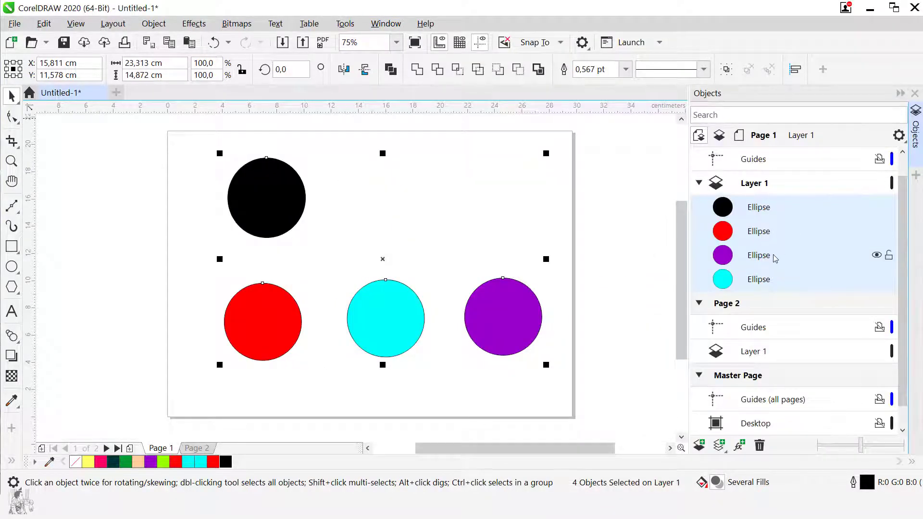
{"action": "scroll", "coordinate": [775, 260], "scroll_direction": "down", "scroll_amount": 1}
{"action": "scroll", "coordinate": [777, 259], "scroll_direction": "up", "scroll_amount": 2}
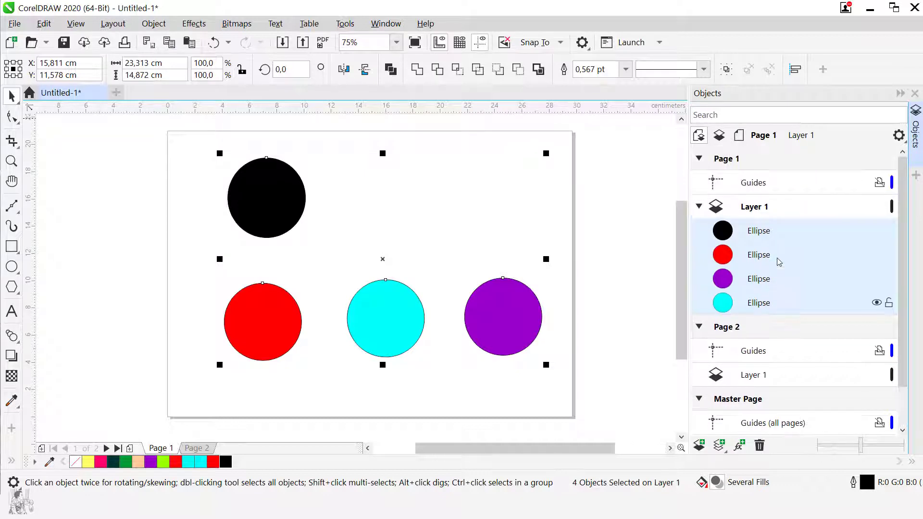
{"action": "left_click", "coordinate": [700, 207]}
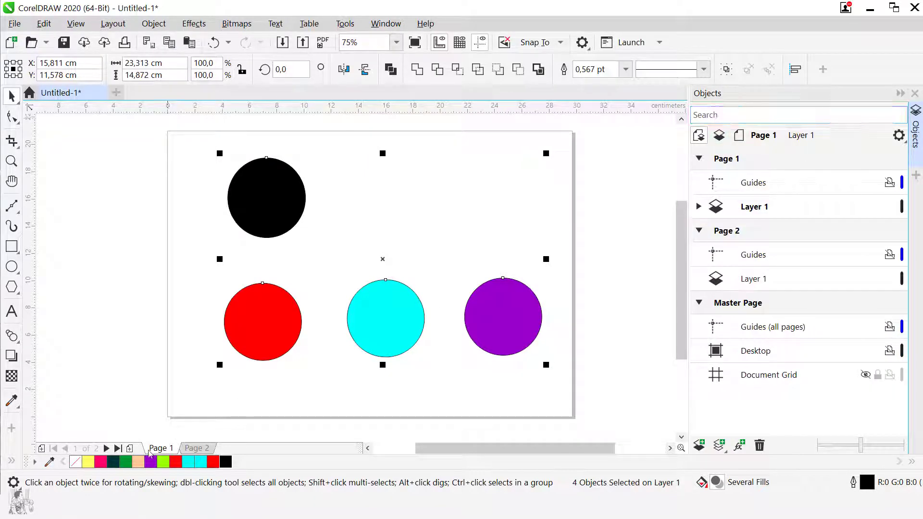
{"action": "left_click", "coordinate": [699, 208]}
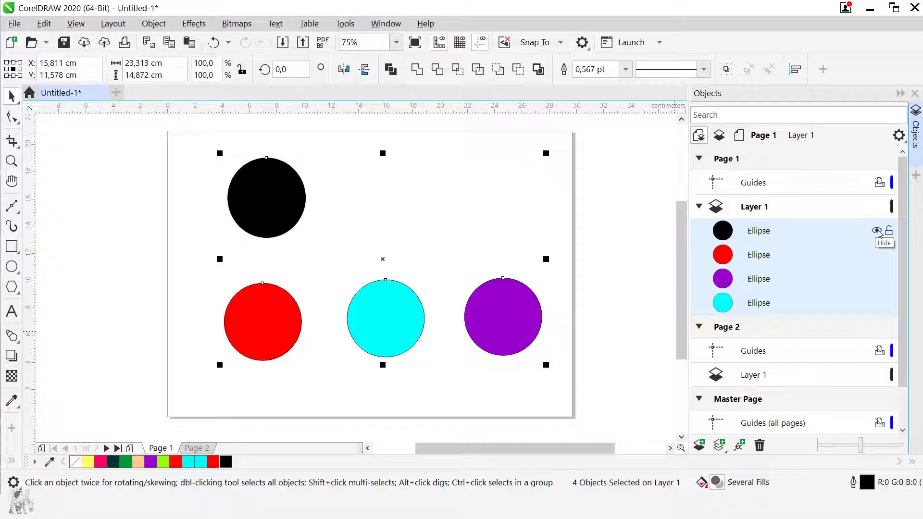
Step: Hide the four selected circles through the Objects docker, show them again, and select only the black circle
{"action": "left_click", "coordinate": [877, 231]}
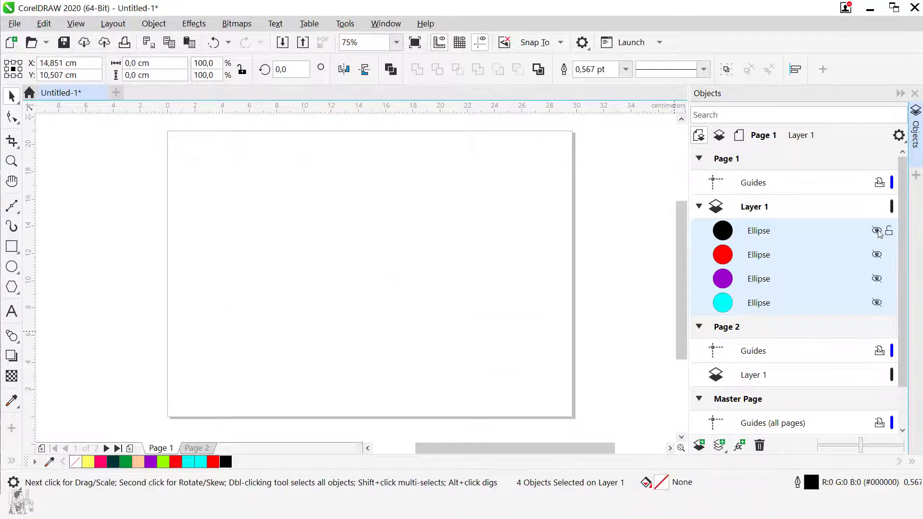
{"action": "left_click", "coordinate": [878, 231]}
{"action": "left_click", "coordinate": [837, 232]}
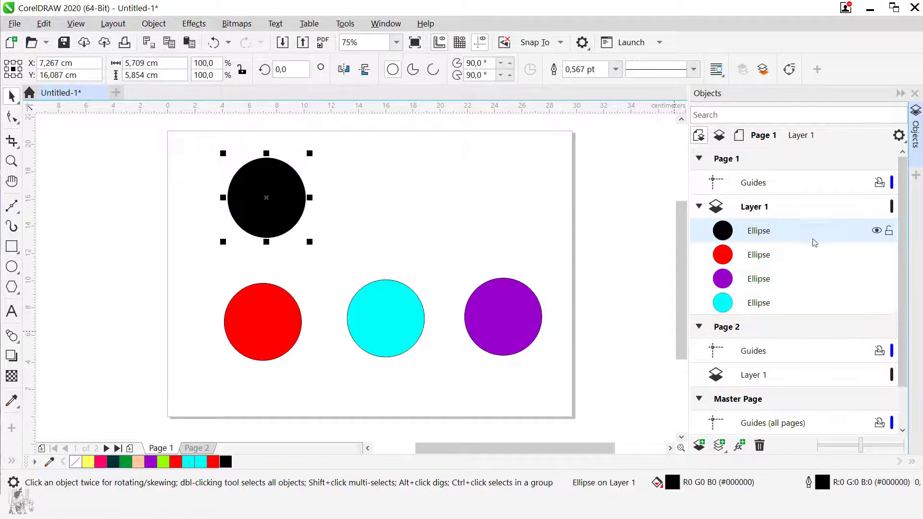
Step: Test the individual visibility toggles in the Objects docker by hiding and reshowing the black and red circles
{"action": "left_click", "coordinate": [878, 231]}
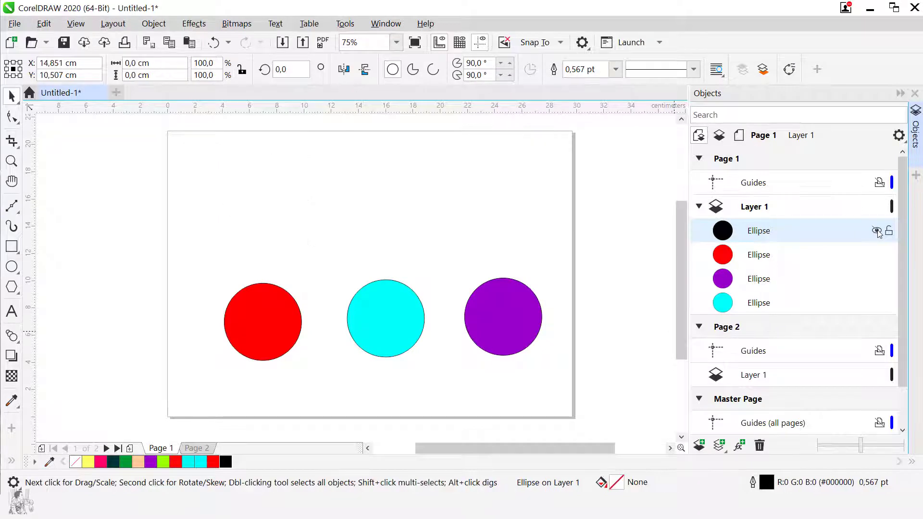
{"action": "left_click", "coordinate": [878, 232]}
{"action": "left_click", "coordinate": [878, 256]}
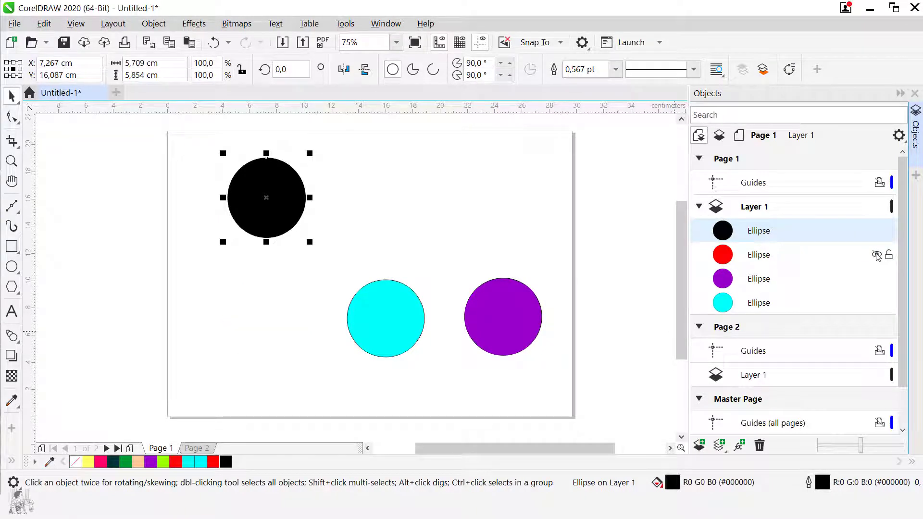
{"action": "left_click", "coordinate": [878, 255]}
{"action": "left_click", "coordinate": [877, 231]}
{"action": "left_click", "coordinate": [877, 232]}
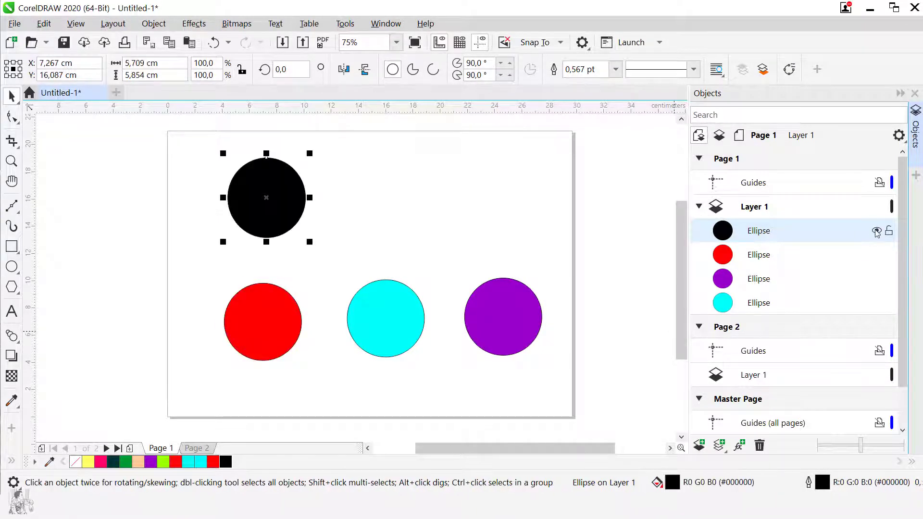
Step: Hide the black circle and collapse the Objects docker
{"action": "left_click", "coordinate": [877, 231]}
{"action": "left_click", "coordinate": [901, 95]}
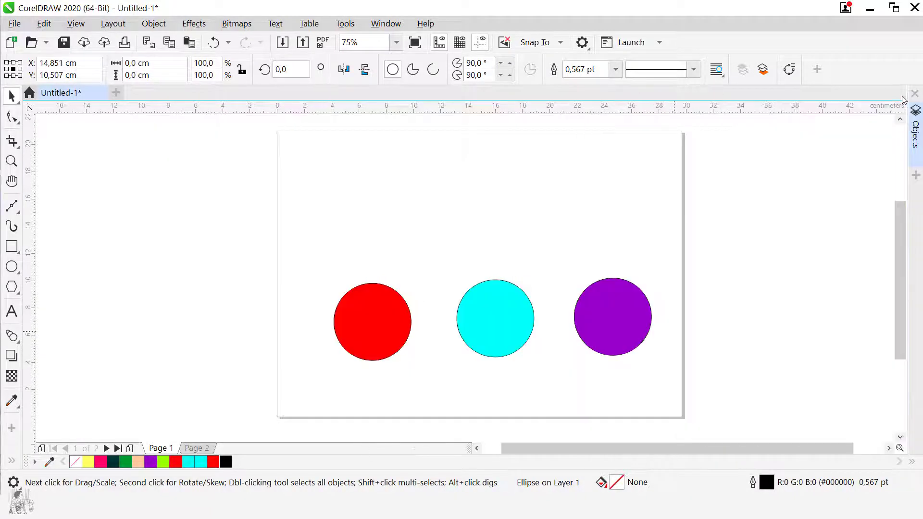
Step: Show the black circle again through the Objects docker, clear the selection, and collapse the docker
{"action": "left_click", "coordinate": [917, 123]}
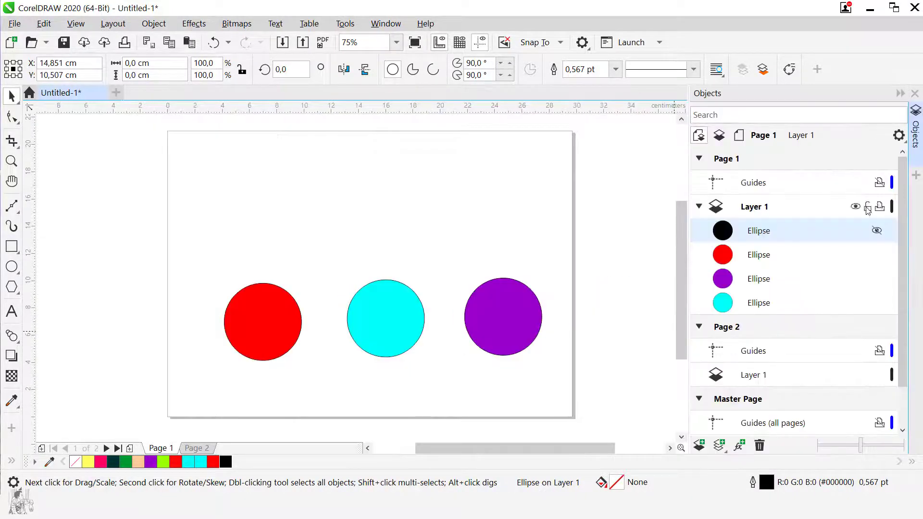
{"action": "left_click", "coordinate": [876, 231]}
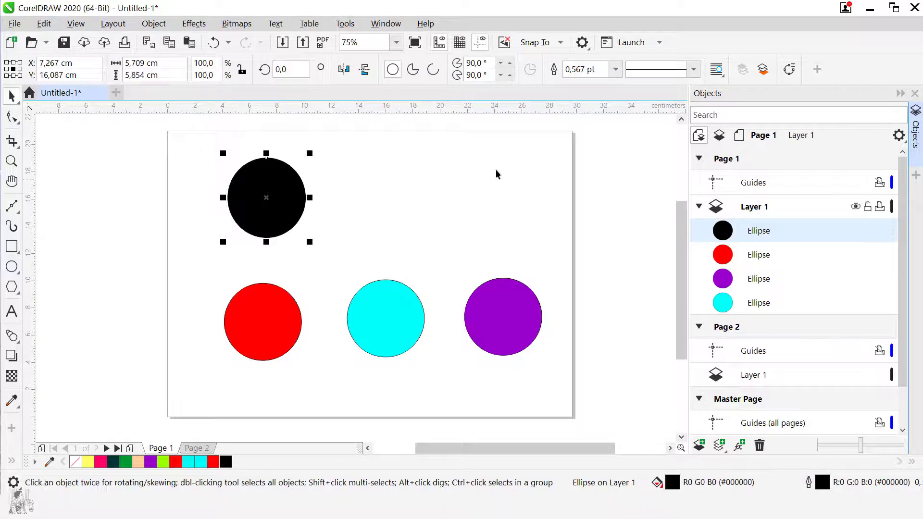
{"action": "key", "text": "Escape"}
{"action": "left_click", "coordinate": [901, 93]}
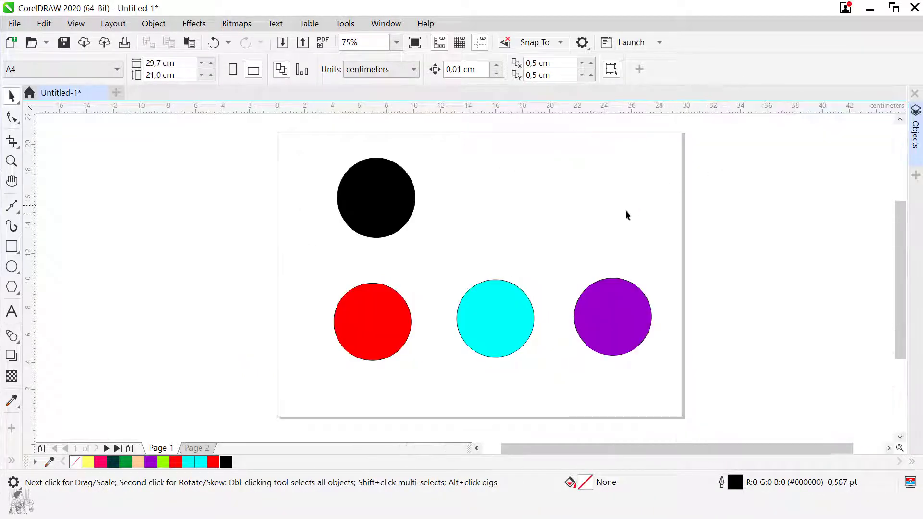
Step: Select all four circles, expand the Objects docker, and hide the selected circles
{"action": "left_click_drag", "start_coordinate": [721, 129], "coordinate": [262, 409]}
{"action": "left_click", "coordinate": [152, 25]}
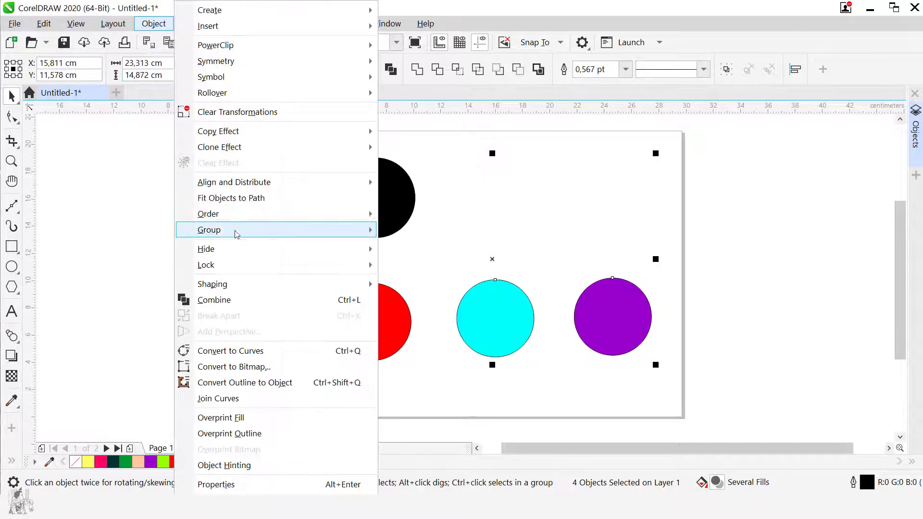
{"action": "mouse_move", "coordinate": [280, 257]}
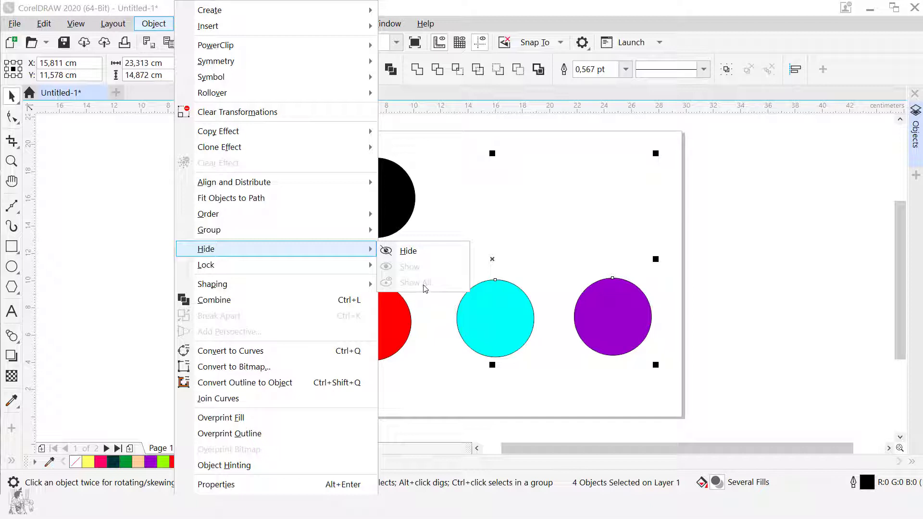
{"action": "left_click", "coordinate": [917, 134]}
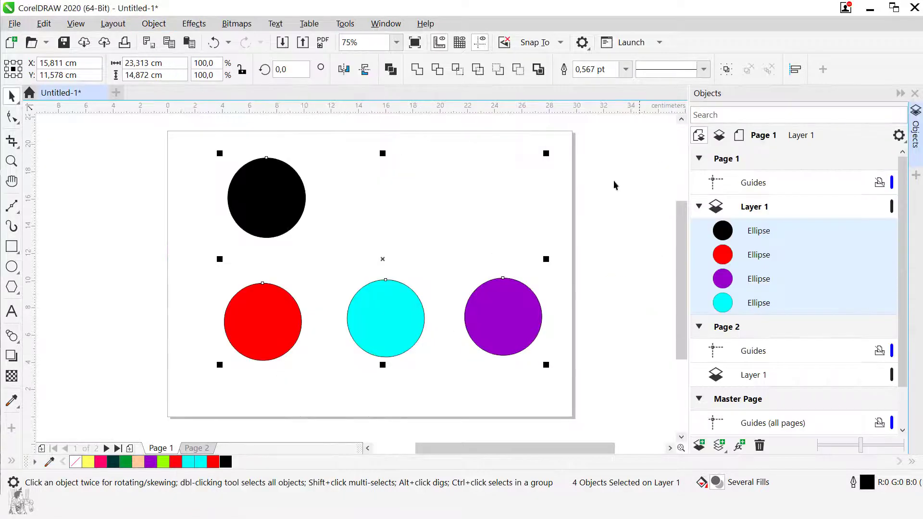
{"action": "left_click", "coordinate": [153, 24]}
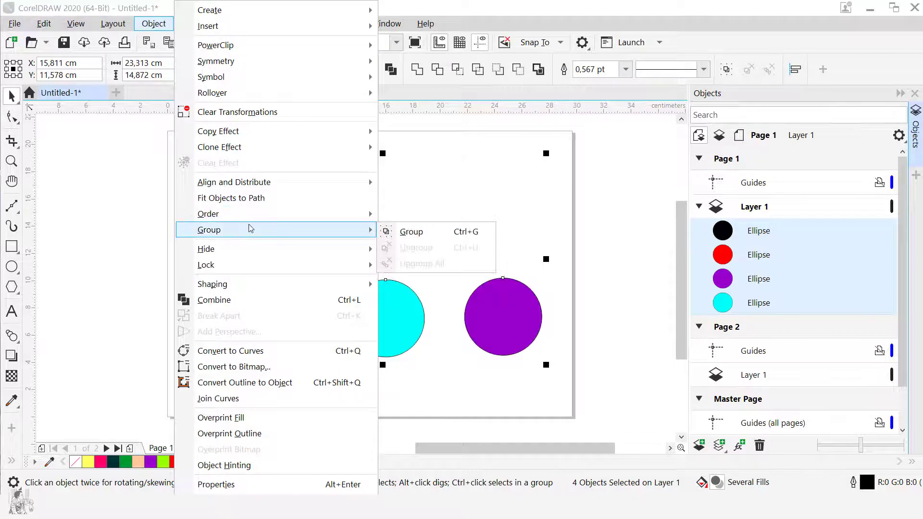
{"action": "left_click", "coordinate": [411, 248]}
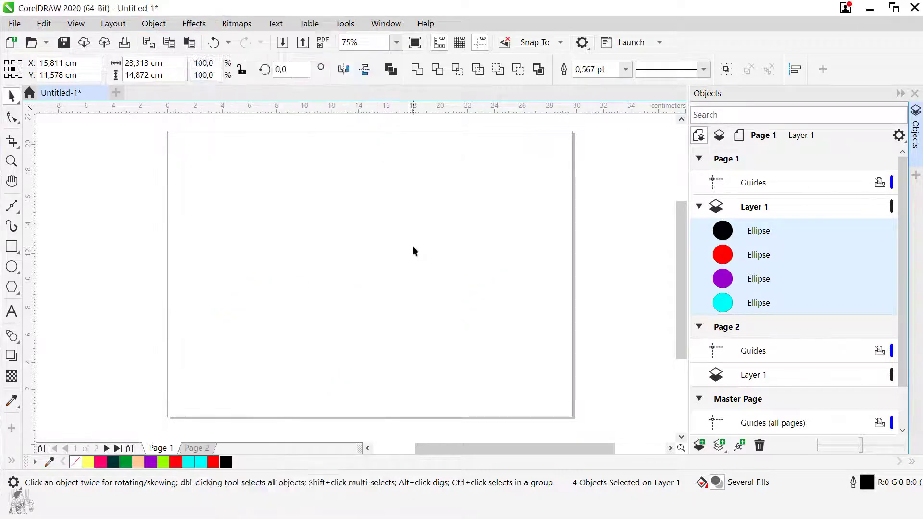
{"action": "right_click", "coordinate": [384, 279]}
{"action": "right_click", "coordinate": [290, 310]}
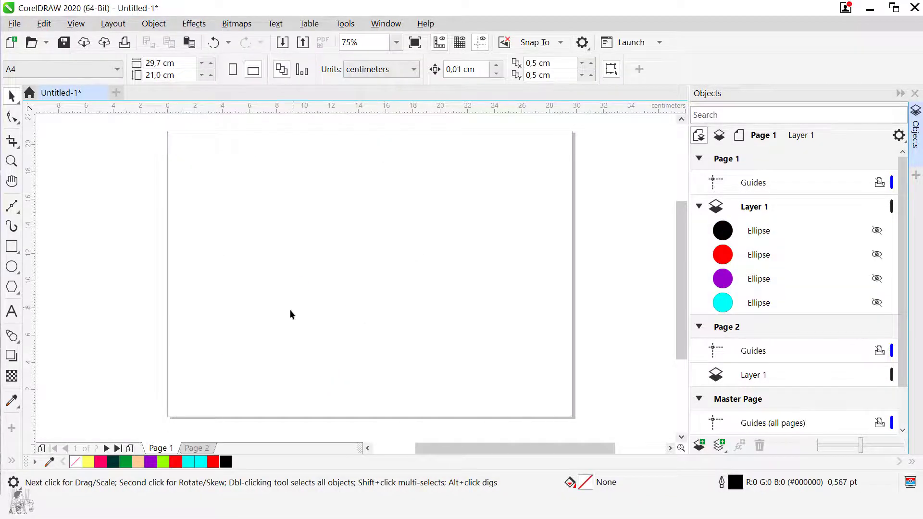
{"action": "right_click", "coordinate": [290, 309]}
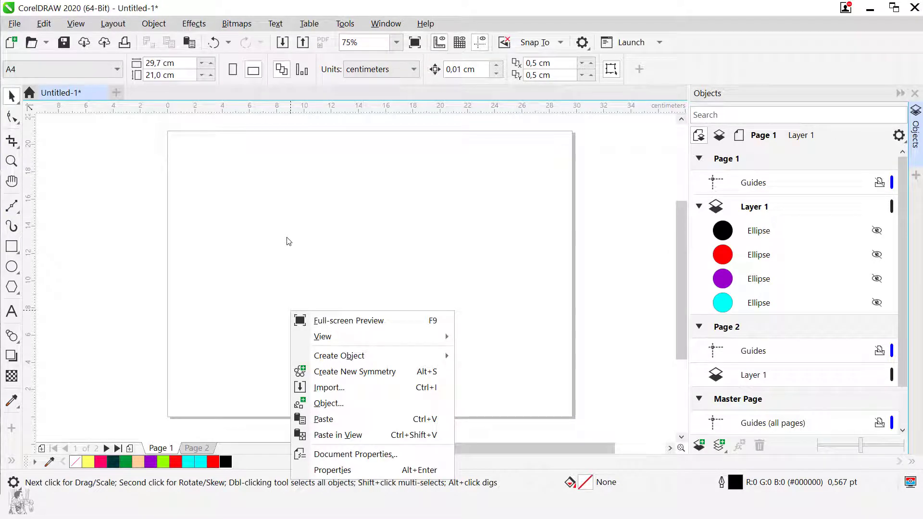
{"action": "left_click", "coordinate": [691, 233]}
Step: Show the black, red, purple and cyan circles one by one in the Objects docker and clear the selection
{"action": "left_click", "coordinate": [876, 232]}
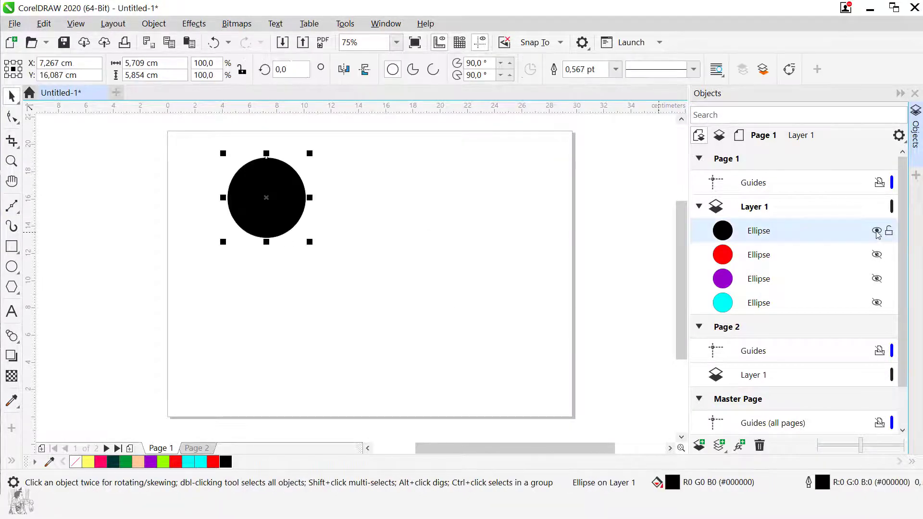
{"action": "left_click", "coordinate": [877, 254]}
{"action": "left_click", "coordinate": [876, 279]}
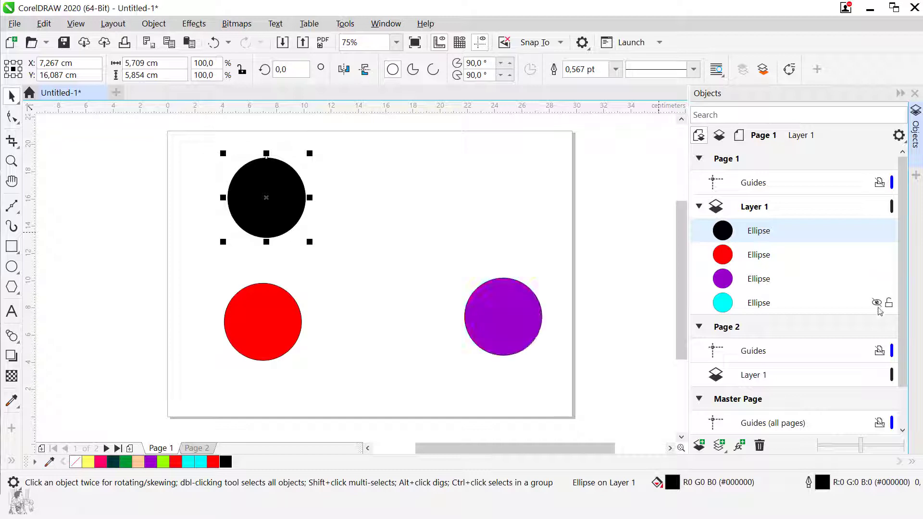
{"action": "left_click", "coordinate": [877, 303]}
{"action": "left_click", "coordinate": [492, 220]}
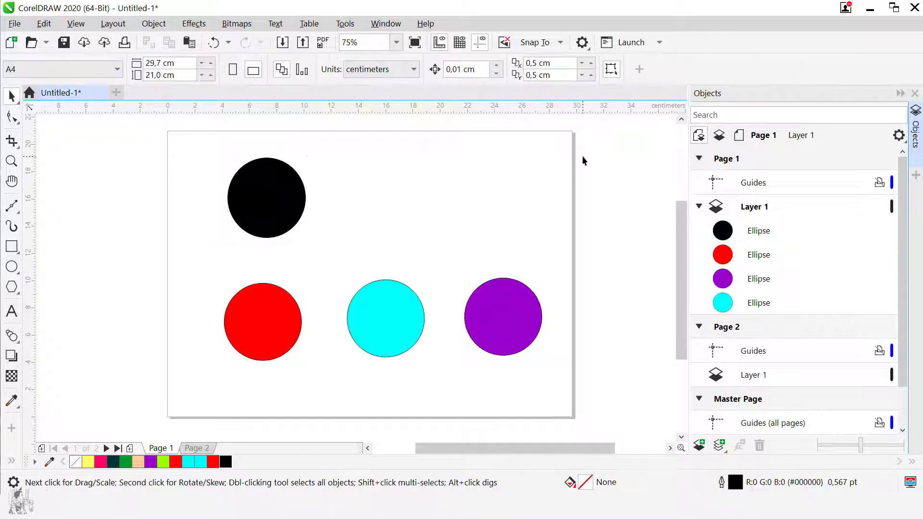
Step: Select all four circles and look at the Lock options available for them
{"action": "left_click_drag", "start_coordinate": [583, 158], "coordinate": [182, 407]}
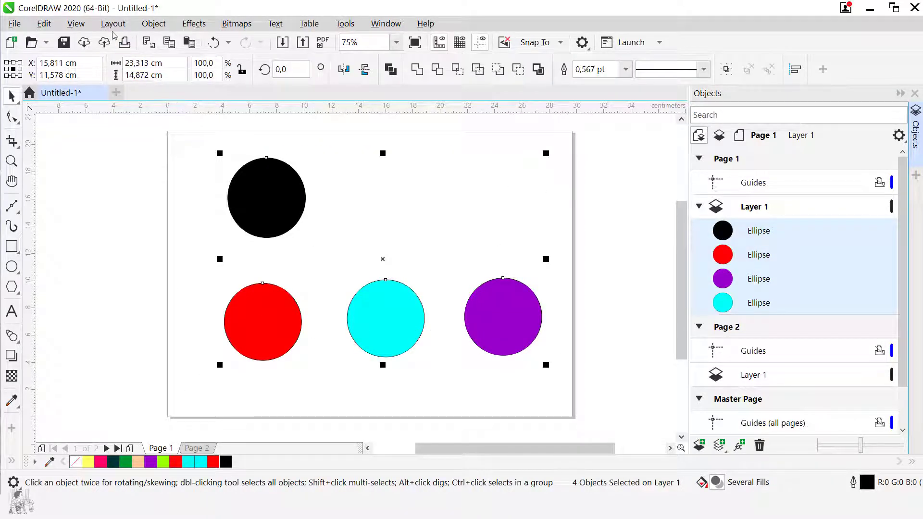
{"action": "left_click", "coordinate": [153, 28]}
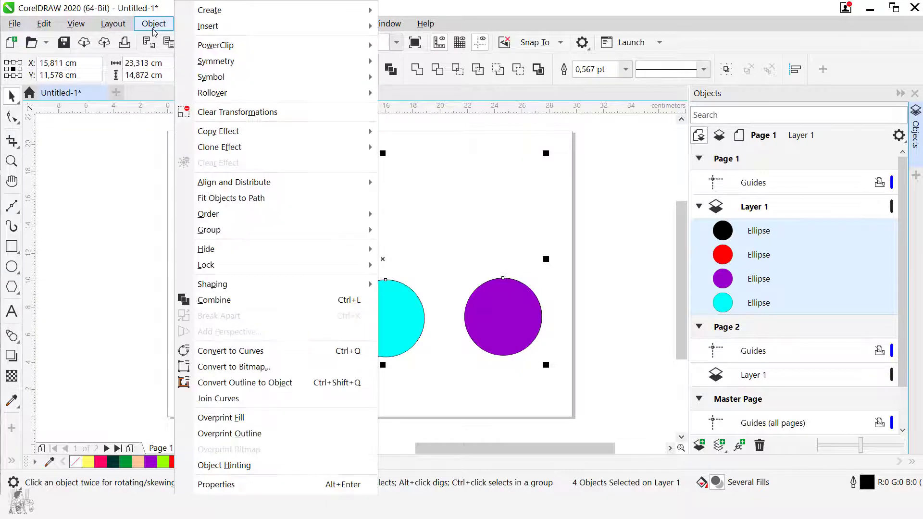
{"action": "mouse_move", "coordinate": [232, 268]}
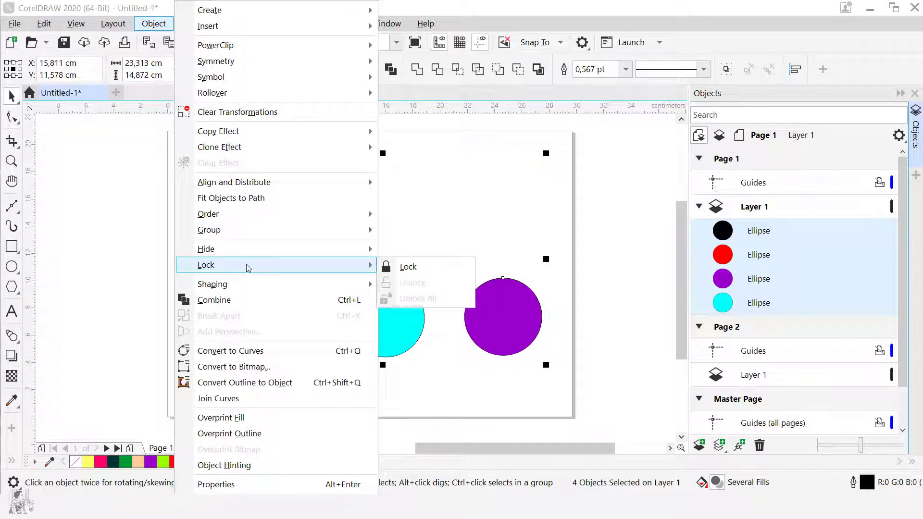
{"action": "left_click", "coordinate": [468, 211]}
Step: Lock the black circle and clear the selection
{"action": "mouse_move", "coordinate": [327, 154]}
{"action": "left_mouse_down"}
{"action": "mouse_move", "coordinate": [335, 165]}
{"action": "mouse_move", "coordinate": [214, 226]}
{"action": "left_mouse_up"}
{"action": "right_click", "coordinate": [272, 189]}
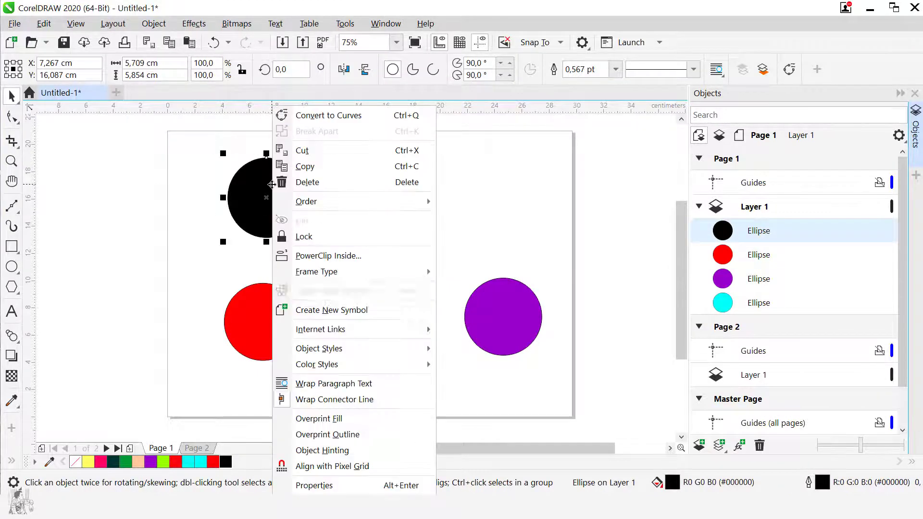
{"action": "left_click", "coordinate": [304, 236]}
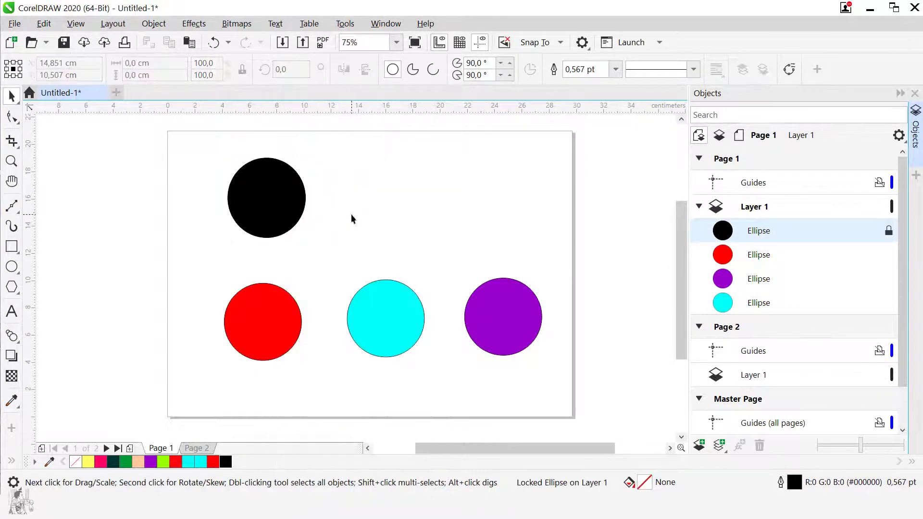
{"action": "left_click", "coordinate": [353, 211]}
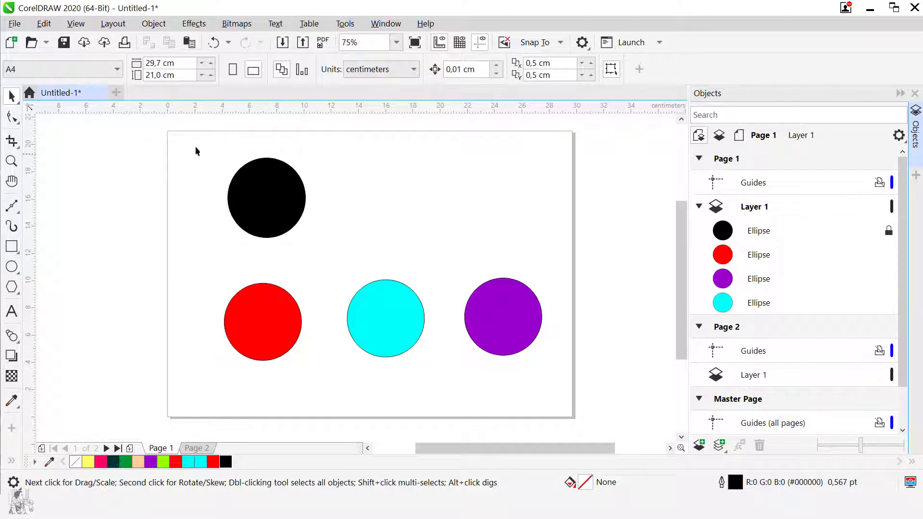
Step: Lock the red circle and clear the selection
{"action": "left_click", "coordinate": [273, 309]}
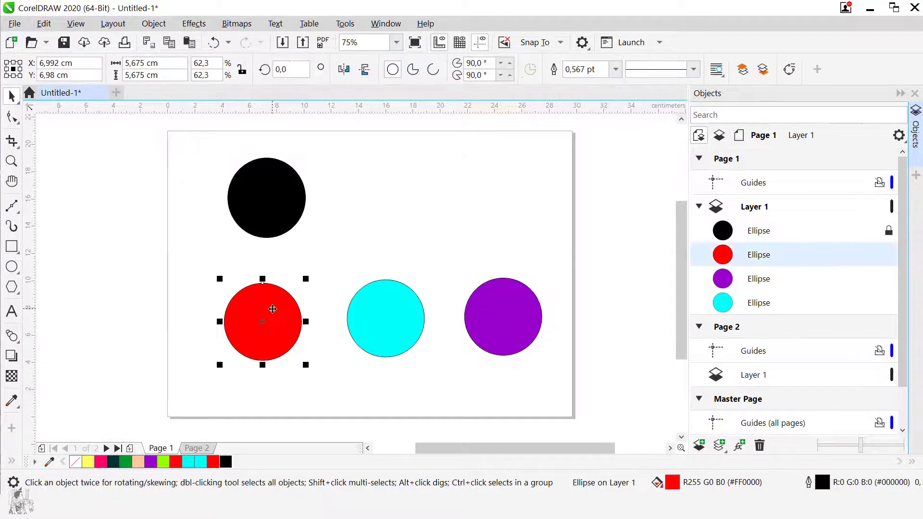
{"action": "right_click", "coordinate": [273, 309]}
{"action": "left_click", "coordinate": [304, 237]}
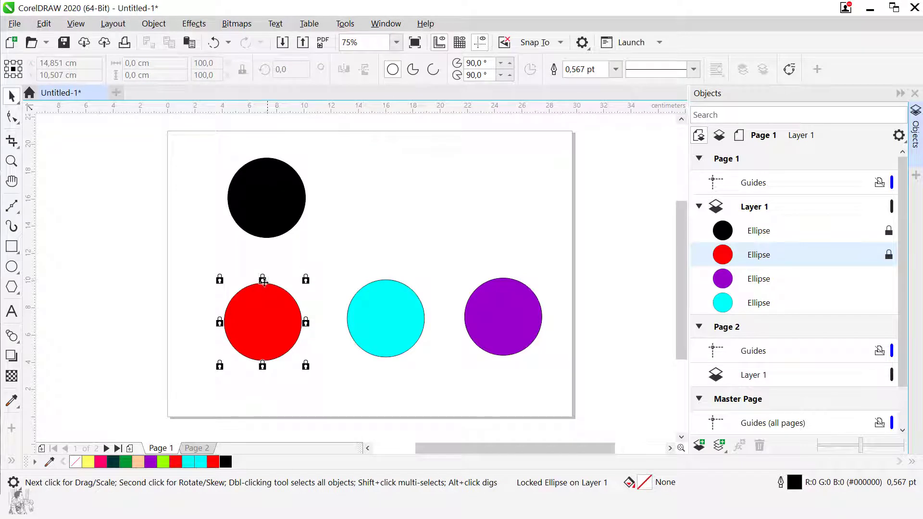
{"action": "left_click", "coordinate": [342, 245]}
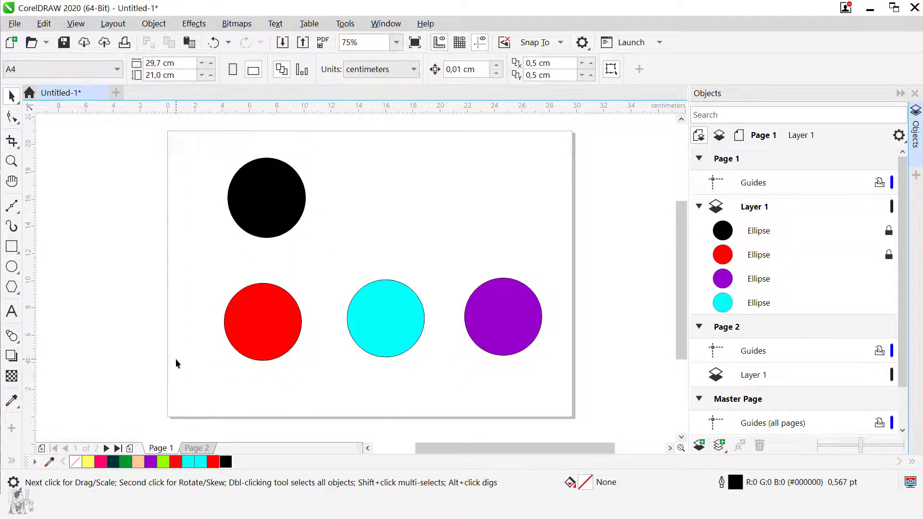
Step: Select the cyan and purple circles together, lock them, and clear the selection
{"action": "left_click_drag", "start_coordinate": [323, 165], "coordinate": [138, 391]}
{"action": "left_click_drag", "start_coordinate": [342, 259], "coordinate": [503, 370]}
{"action": "left_click", "coordinate": [509, 343], "text": "shift"}
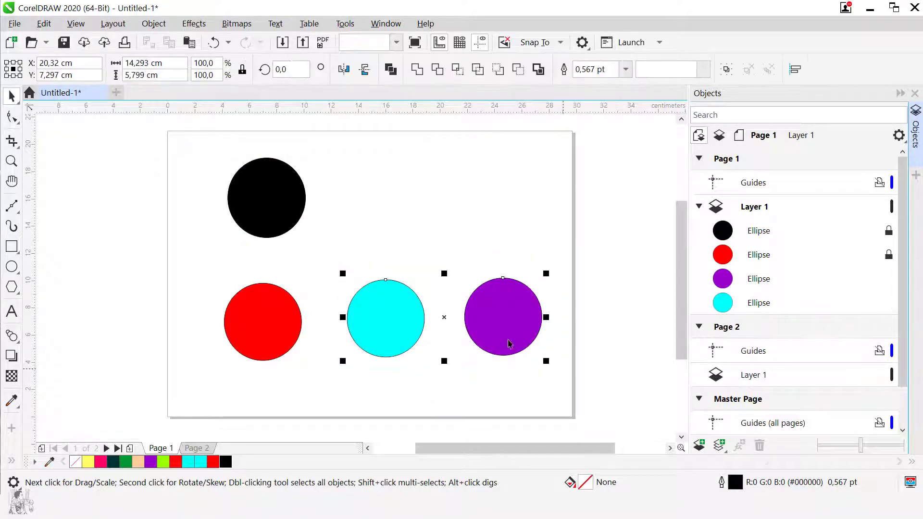
{"action": "right_click", "coordinate": [509, 343]}
{"action": "left_click", "coordinate": [529, 271]}
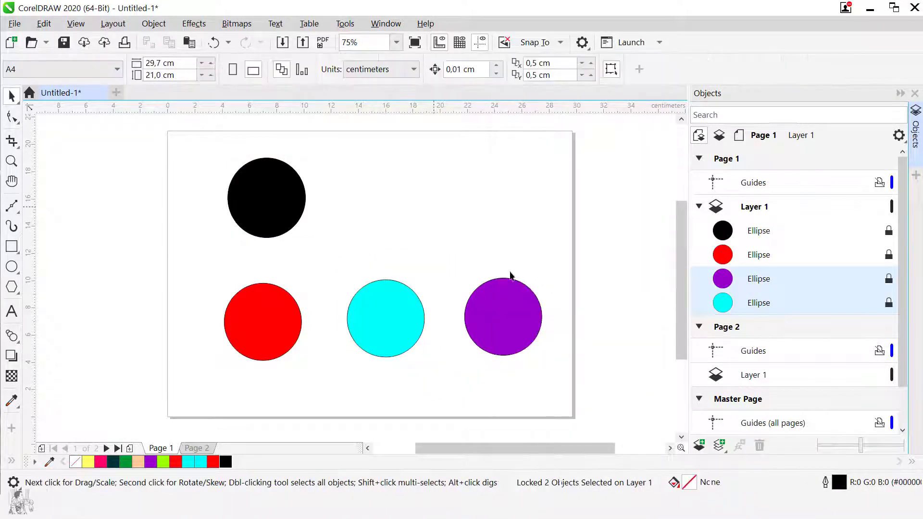
{"action": "left_click", "coordinate": [456, 373]}
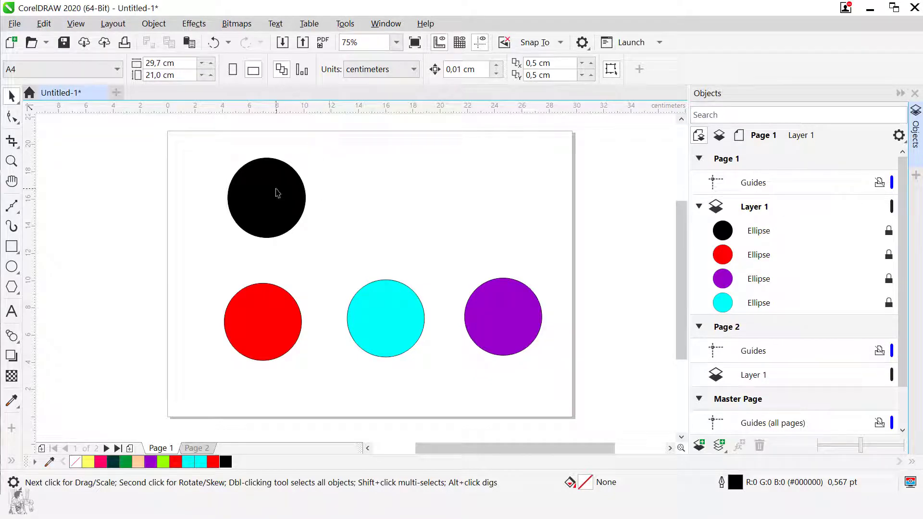
Step: Look at the options offered for the locked black circle and try to select all the locked circles
{"action": "right_click", "coordinate": [277, 189]}
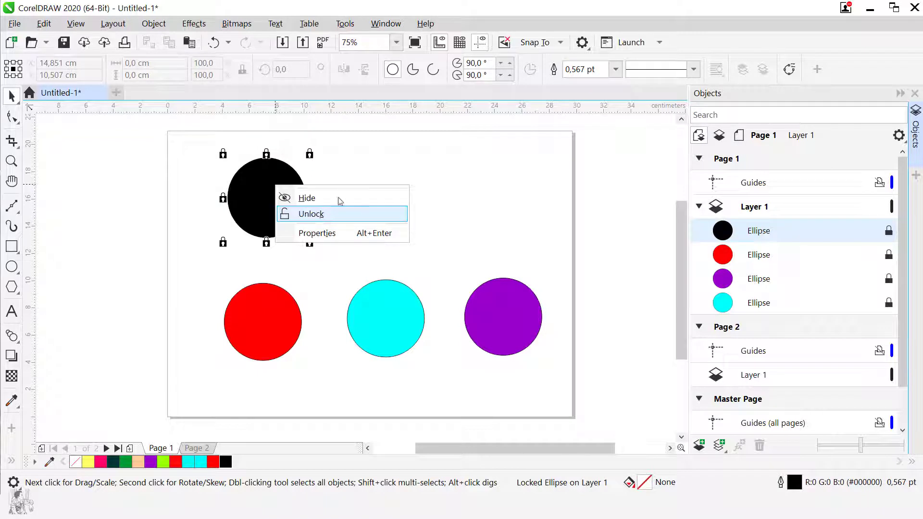
{"action": "key", "text": "Escape"}
{"action": "left_click", "coordinate": [327, 159]}
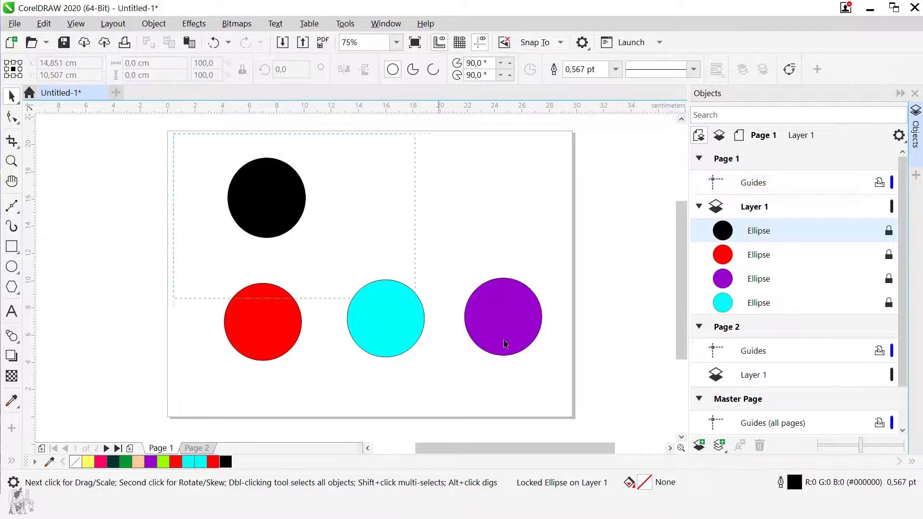
Step: Unlock the purple, cyan, red and black circles one by one on the page
{"action": "right_click", "coordinate": [534, 317]}
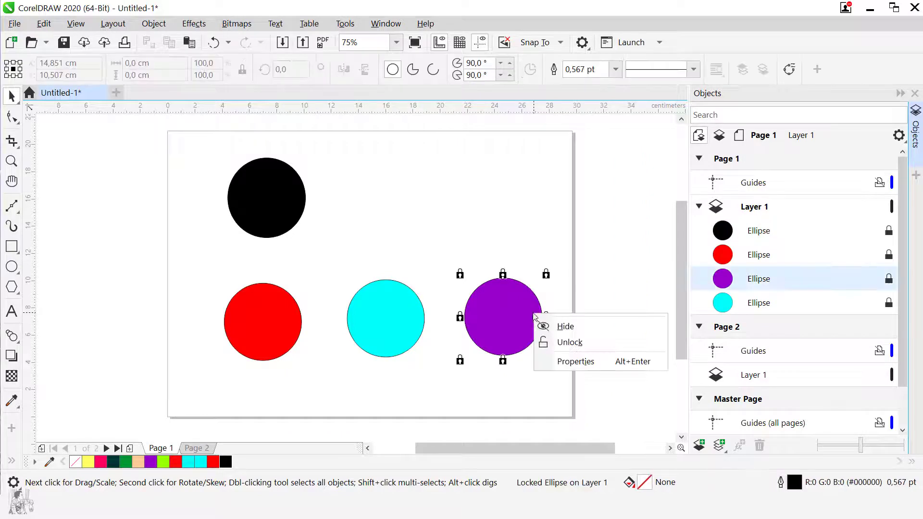
{"action": "left_click", "coordinate": [569, 342]}
{"action": "right_click", "coordinate": [394, 315]}
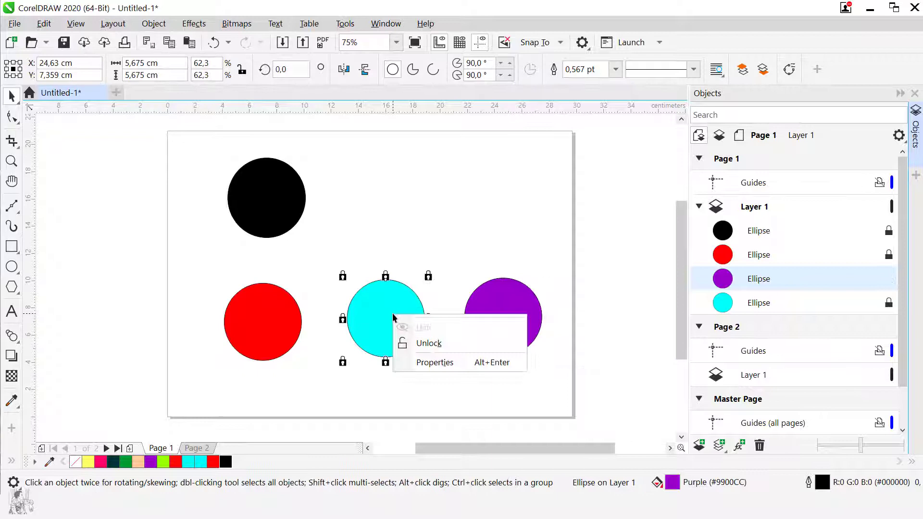
{"action": "left_click", "coordinate": [429, 343]}
{"action": "right_click", "coordinate": [272, 322]}
{"action": "left_click", "coordinate": [294, 350]}
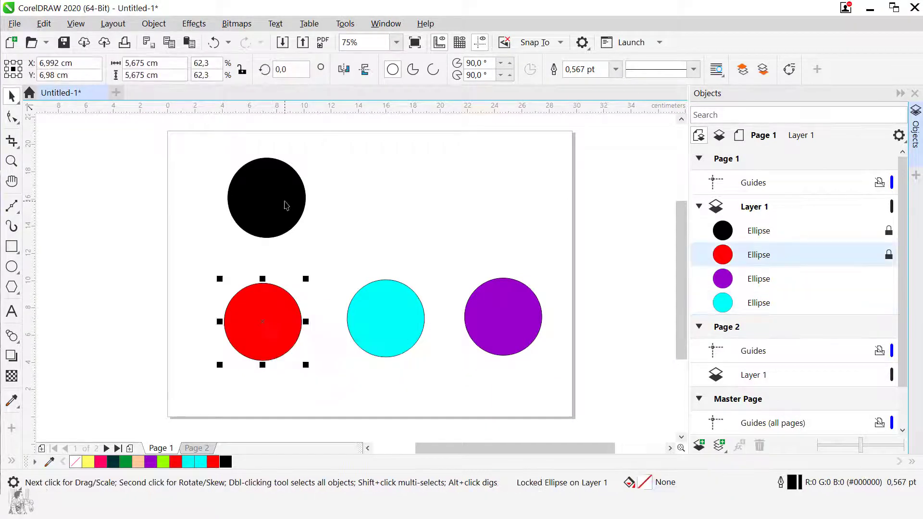
{"action": "right_click", "coordinate": [286, 203]}
{"action": "left_click", "coordinate": [308, 231]}
Step: Select all four circles, lock them together, and try to select the cyan circle
{"action": "left_click_drag", "start_coordinate": [196, 155], "coordinate": [512, 323]}
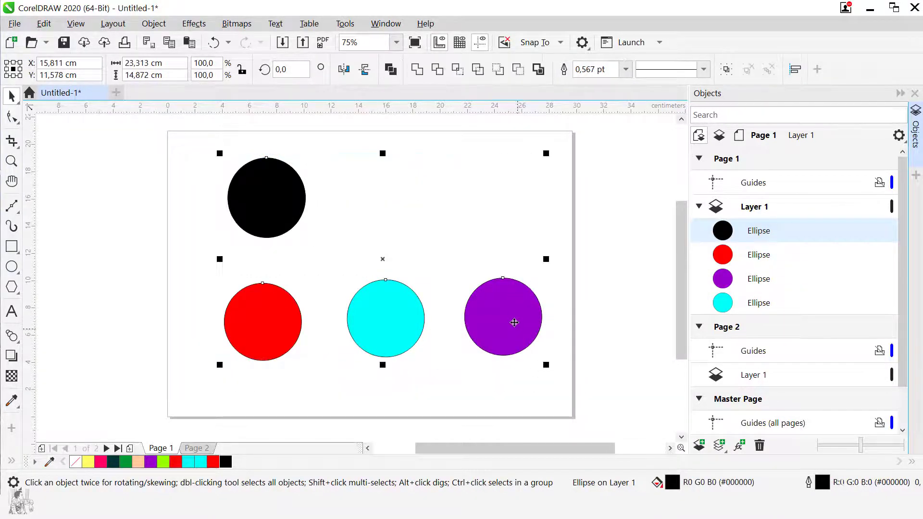
{"action": "right_click", "coordinate": [513, 322]}
{"action": "left_click", "coordinate": [545, 271]}
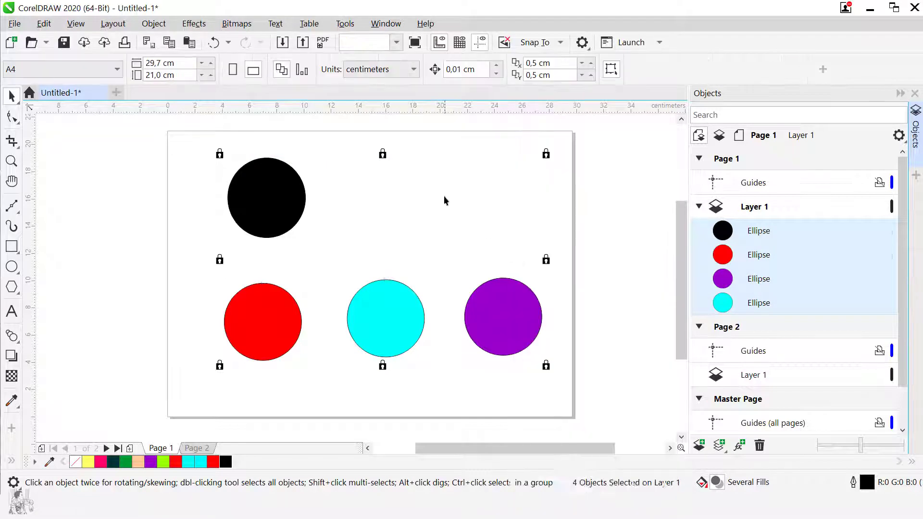
{"action": "left_click", "coordinate": [380, 330]}
Step: Unlock all locked objects at once, then select the cyan circle to test it and clear the selection
{"action": "left_click", "coordinate": [155, 23]}
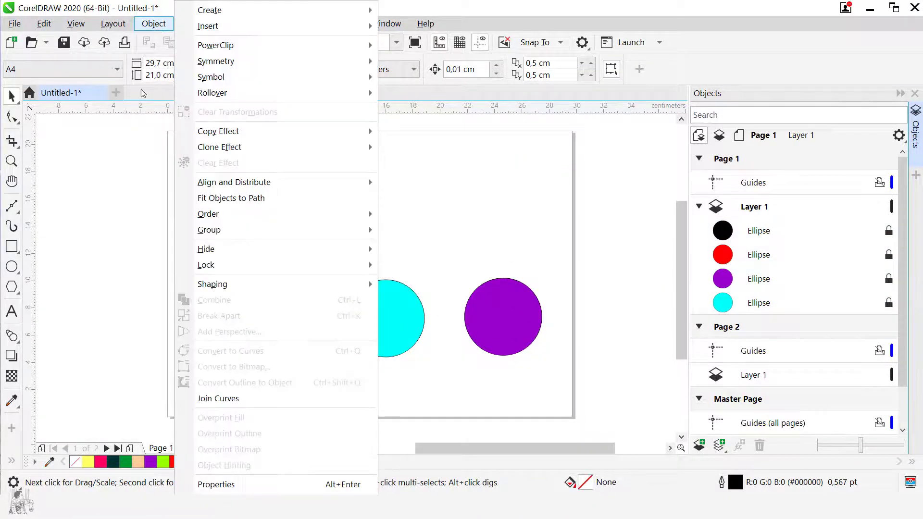
{"action": "mouse_move", "coordinate": [283, 265]}
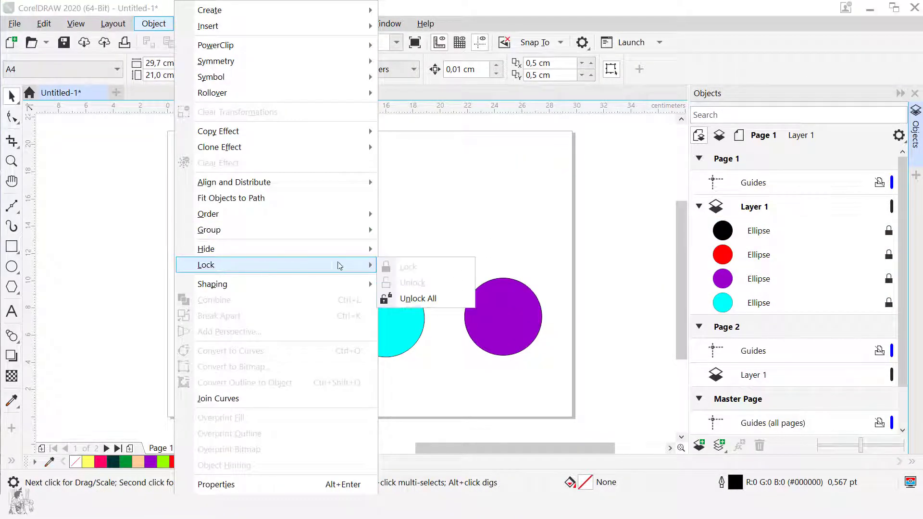
{"action": "left_click", "coordinate": [421, 299]}
{"action": "left_click", "coordinate": [484, 236]}
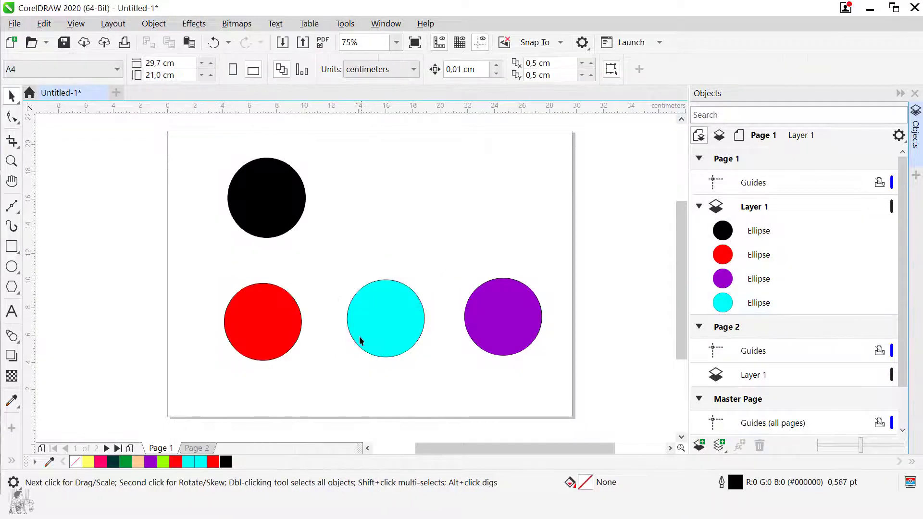
{"action": "left_click", "coordinate": [402, 314]}
{"action": "left_click", "coordinate": [578, 148]}
Step: Select all four circles again, lock them together, and clear the selection
{"action": "key", "text": "ctrl+a"}
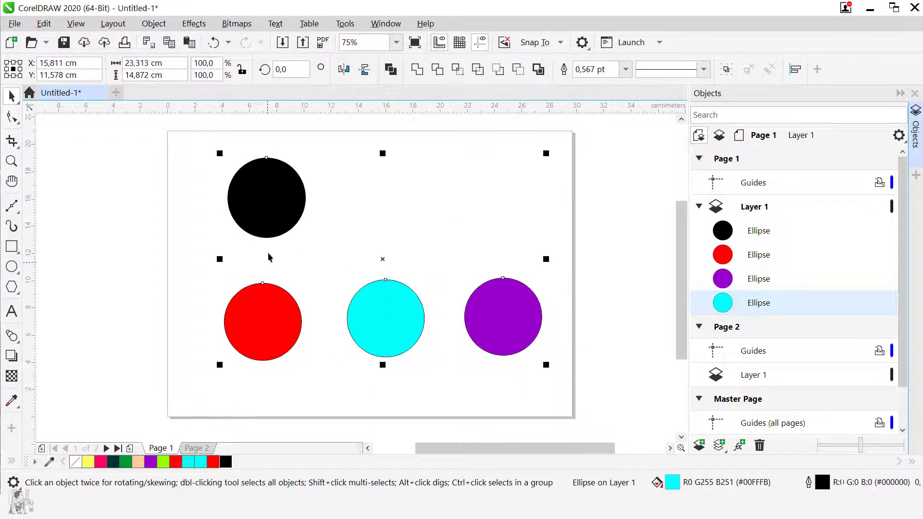
{"action": "right_click", "coordinate": [268, 200]}
{"action": "left_click", "coordinate": [303, 272]}
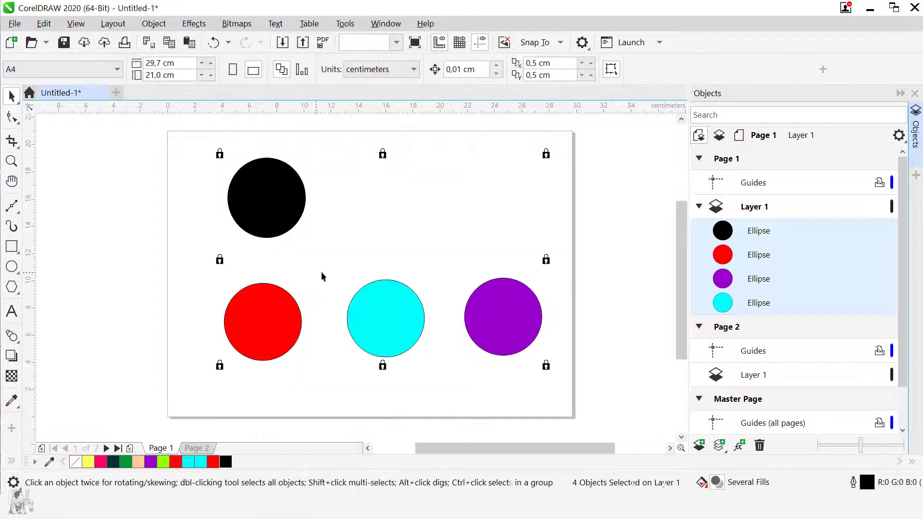
{"action": "left_click", "coordinate": [220, 159]}
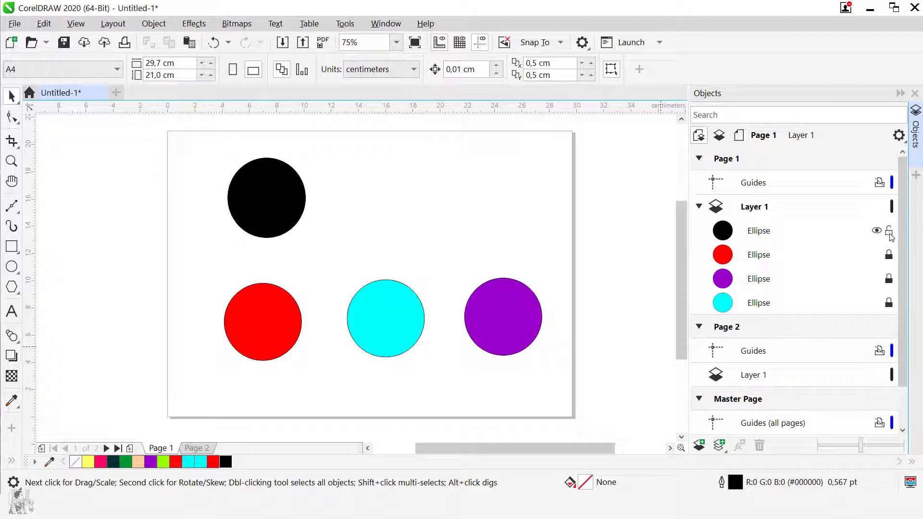
Step: Try selecting the black circle and the lower row, and unlock the red, purple and cyan circles through the Objects docker
{"action": "left_click_drag", "start_coordinate": [596, 137], "coordinate": [163, 250]}
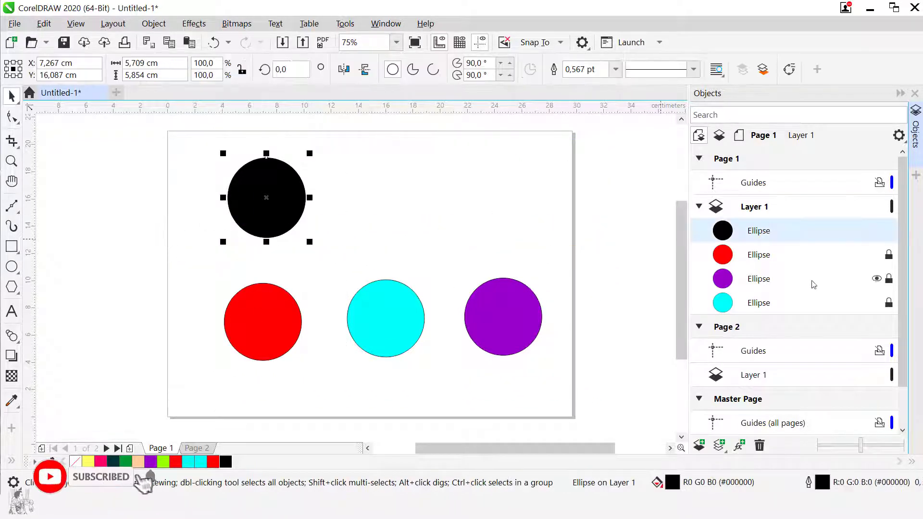
{"action": "left_click_drag", "start_coordinate": [635, 253], "coordinate": [169, 412]}
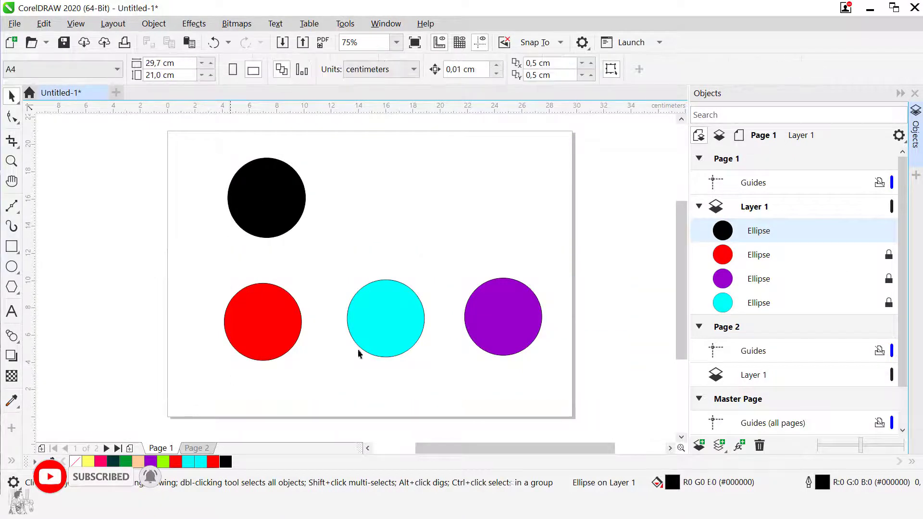
{"action": "left_click", "coordinate": [889, 254]}
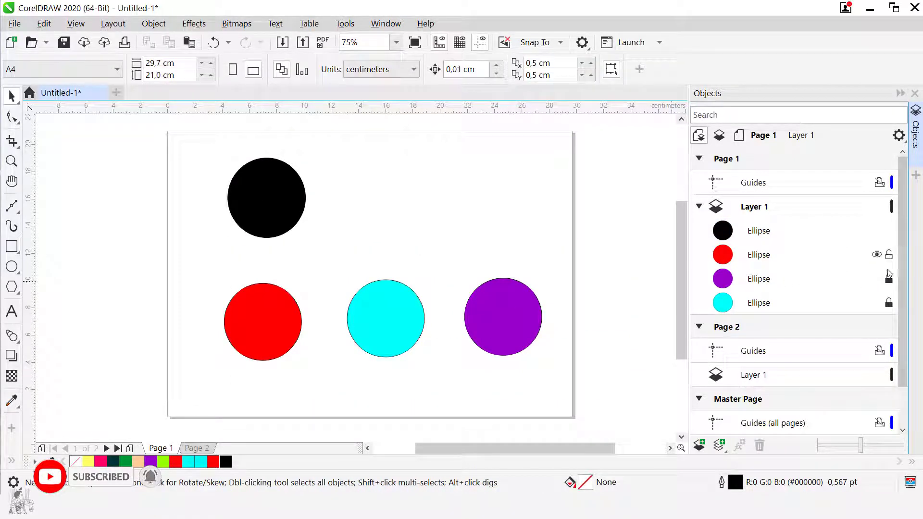
{"action": "left_click", "coordinate": [889, 279]}
{"action": "left_click", "coordinate": [889, 303]}
Step: Test the unlocked circles by selecting the lower row and the black circle separately, and clear the selection
{"action": "key", "text": "ctrl+a"}
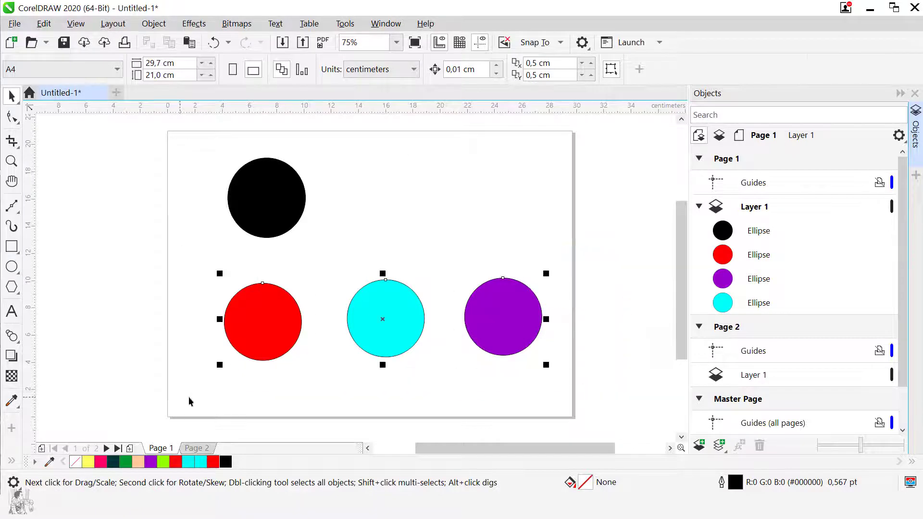
{"action": "left_click", "coordinate": [591, 269]}
{"action": "key", "text": "ctrl+a"}
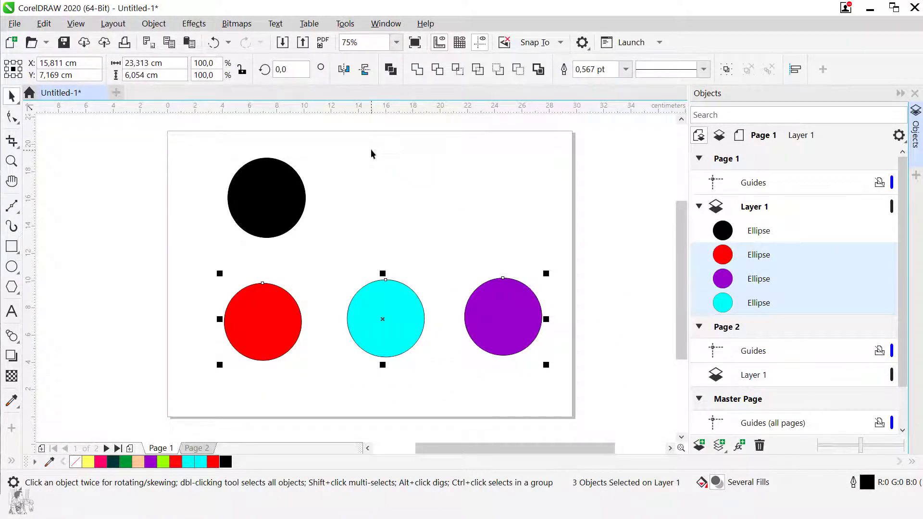
{"action": "left_click_drag", "start_coordinate": [372, 154], "coordinate": [176, 255]}
{"action": "left_click", "coordinate": [377, 178]}
{"action": "scroll", "coordinate": [382, 181], "scroll_direction": "down", "scroll_amount": 1}
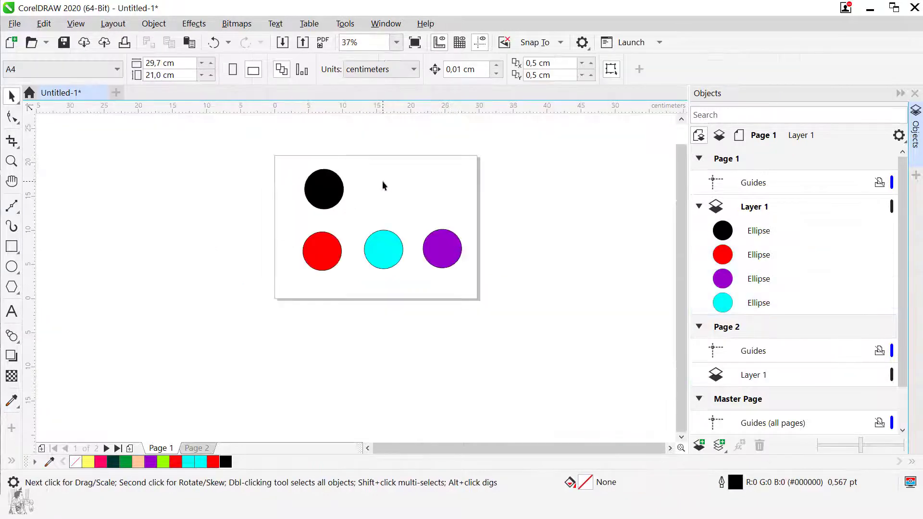
{"action": "scroll", "coordinate": [391, 187], "scroll_direction": "up", "scroll_amount": 2}
{"action": "scroll", "coordinate": [391, 187], "scroll_direction": "down", "scroll_amount": 2}
{"action": "scroll", "coordinate": [372, 194], "scroll_direction": "up", "scroll_amount": 1}
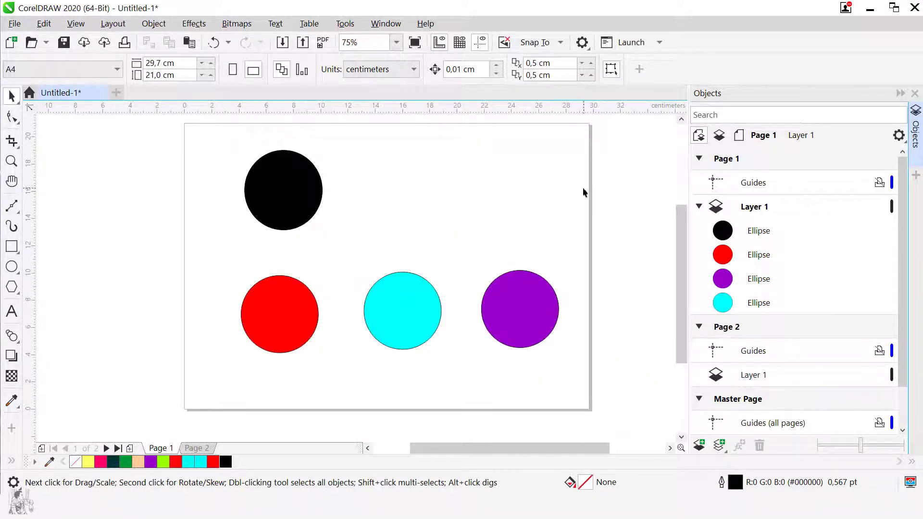
Step: Review the Group, Hide and Lock command sets available for objects without applying any of them
{"action": "left_click", "coordinate": [155, 24]}
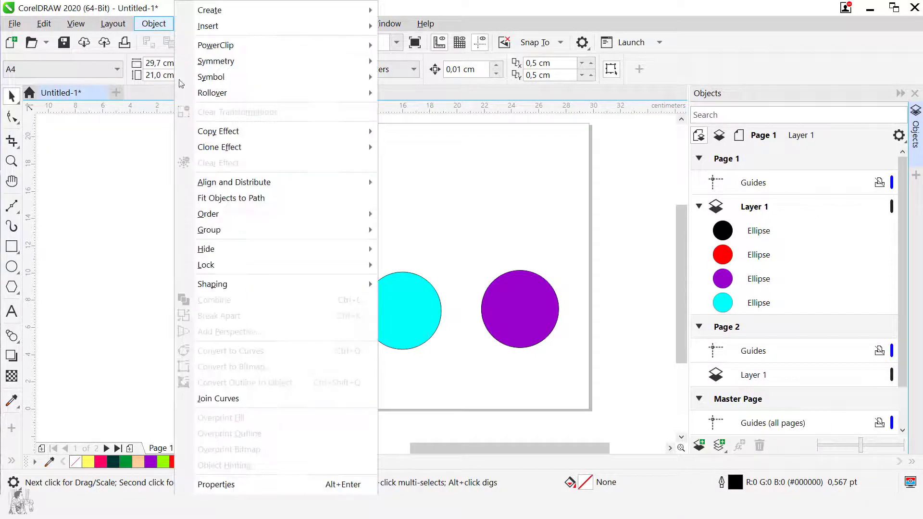
{"action": "mouse_move", "coordinate": [222, 238]}
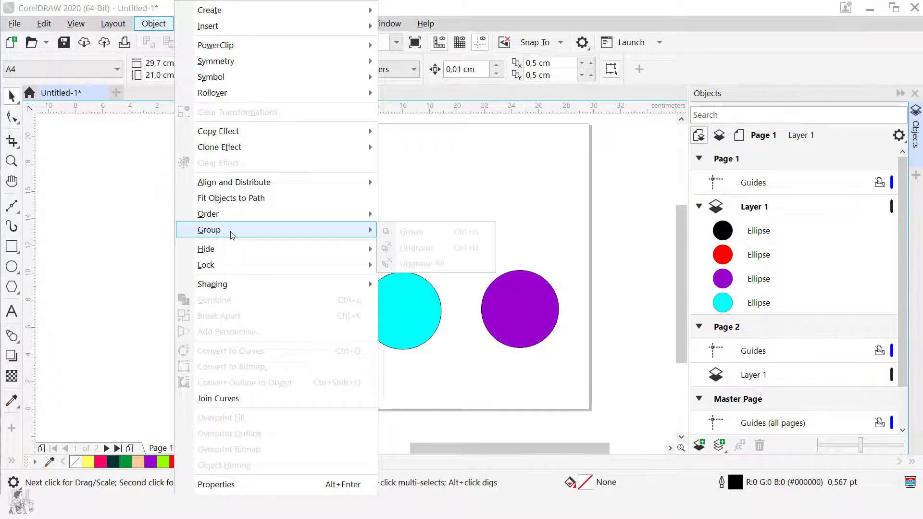
{"action": "mouse_move", "coordinate": [233, 268]}
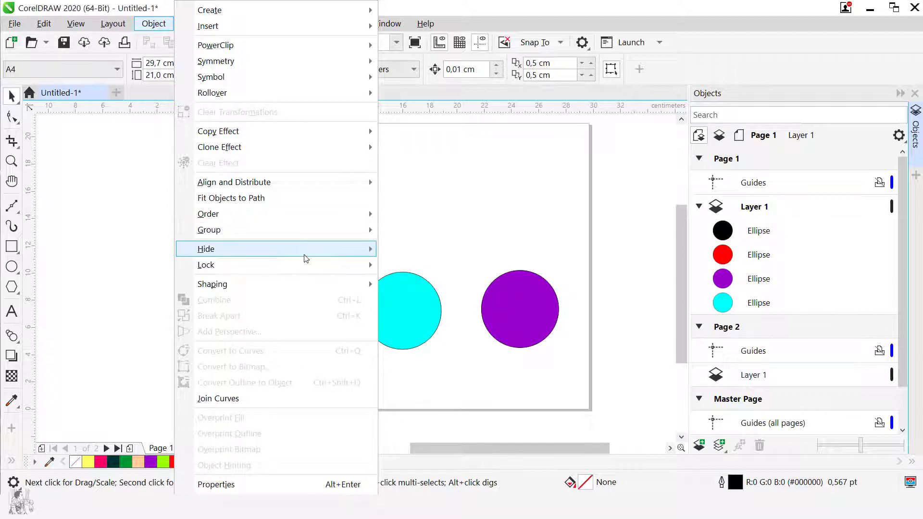
{"action": "mouse_move", "coordinate": [318, 253]}
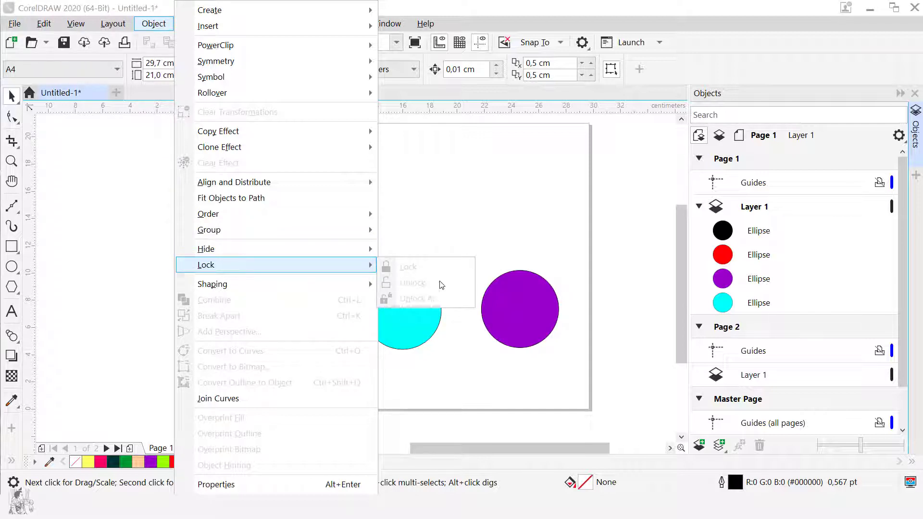
{"action": "left_click", "coordinate": [466, 217]}
Step: Select the black circle and look at the Hide and Lock options offered for it
{"action": "left_click_drag", "start_coordinate": [180, 296], "coordinate": [156, 359]}
{"action": "left_click", "coordinate": [511, 181]}
{"action": "left_click", "coordinate": [313, 190]}
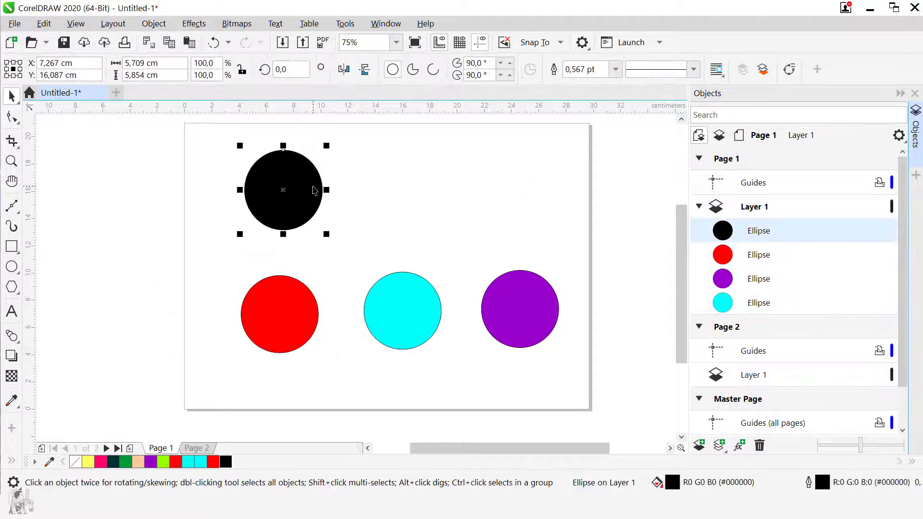
{"action": "right_click", "coordinate": [300, 176]}
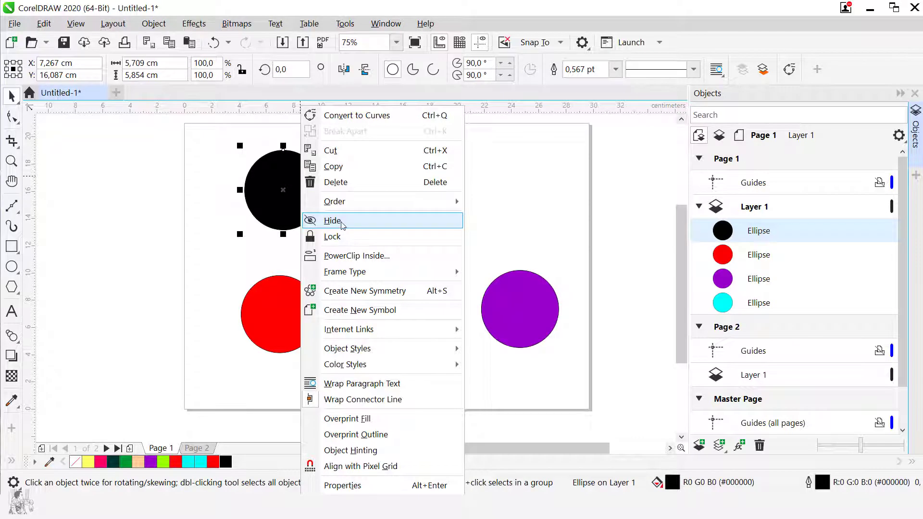
Step: Group the black and red circles together, ungroup them, and select only the black circle
{"action": "left_click", "coordinate": [197, 140]}
{"action": "left_click_drag", "start_coordinate": [197, 140], "coordinate": [317, 362]}
{"action": "right_click", "coordinate": [310, 306]}
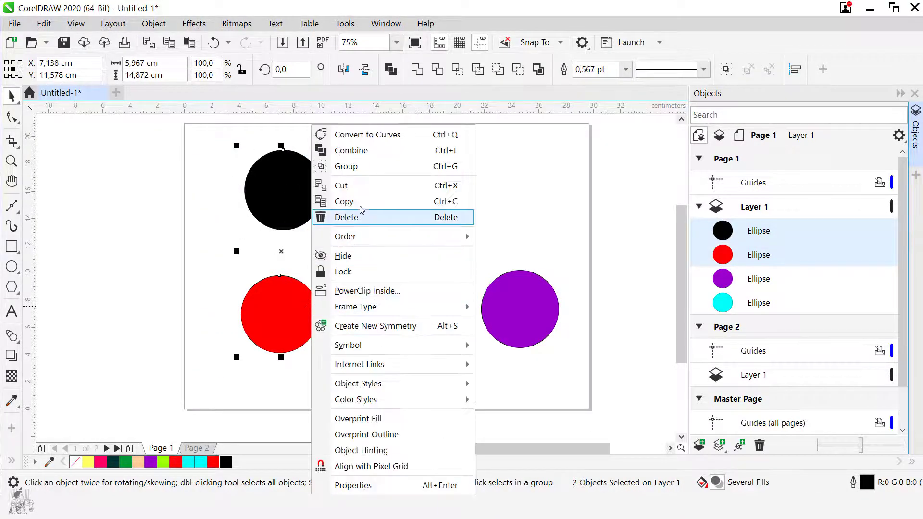
{"action": "left_click", "coordinate": [355, 166]}
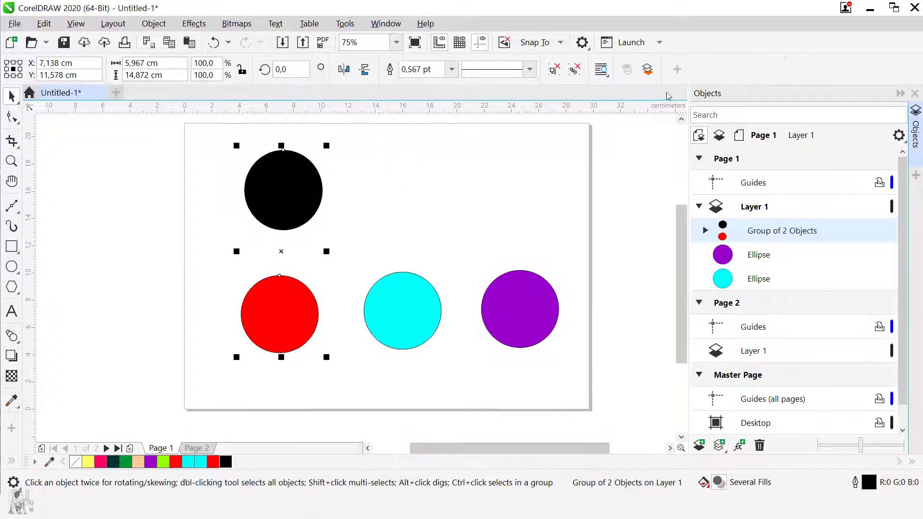
{"action": "left_click", "coordinate": [574, 69]}
{"action": "left_click", "coordinate": [303, 191]}
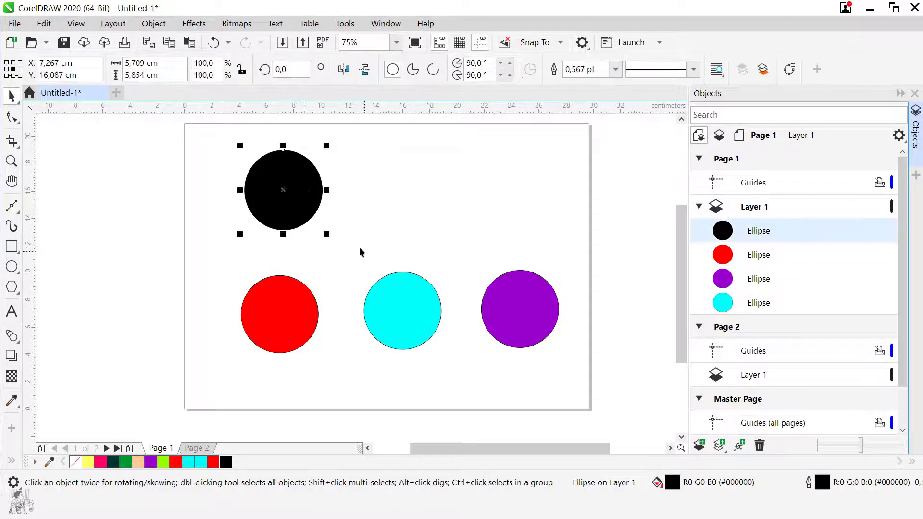
Step: Hide the black and red circles together and show each one again from its entry in the object list
{"action": "left_click_drag", "start_coordinate": [196, 139], "coordinate": [339, 376]}
{"action": "right_click", "coordinate": [285, 311]}
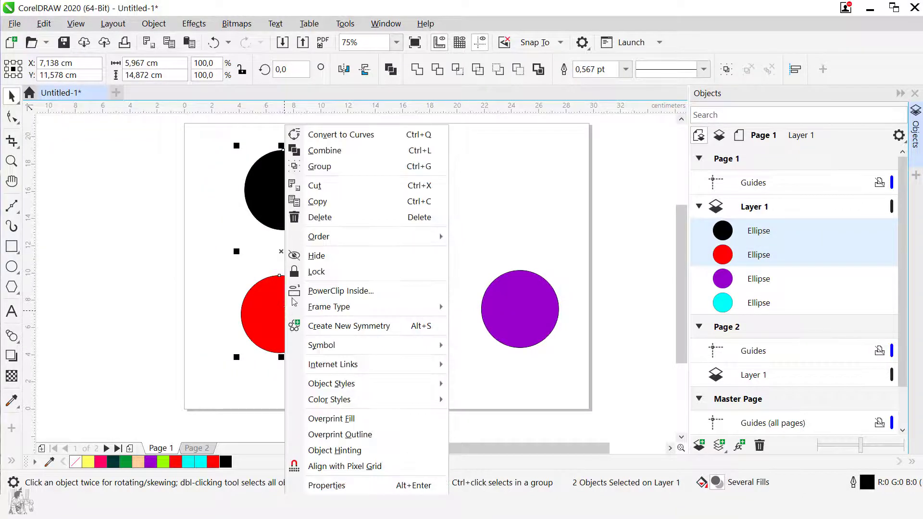
{"action": "left_click", "coordinate": [330, 257]}
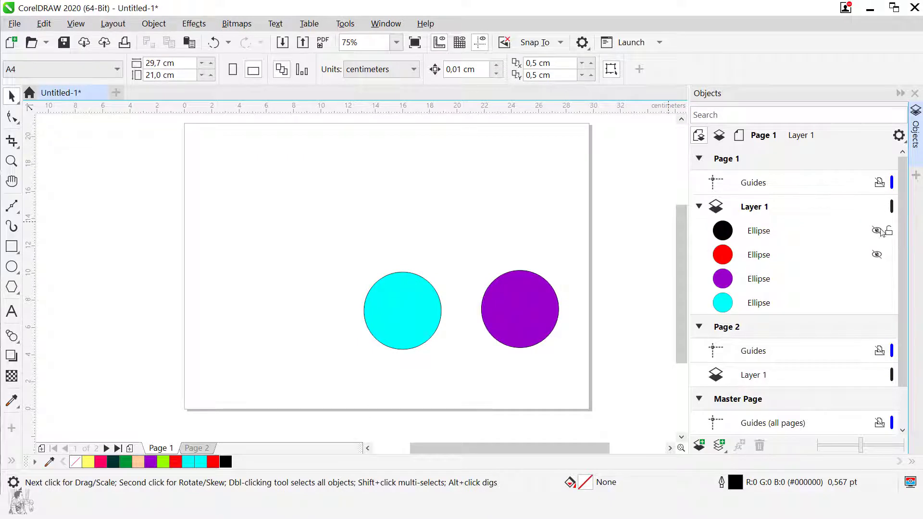
{"action": "left_click", "coordinate": [878, 231]}
{"action": "left_click", "coordinate": [877, 255]}
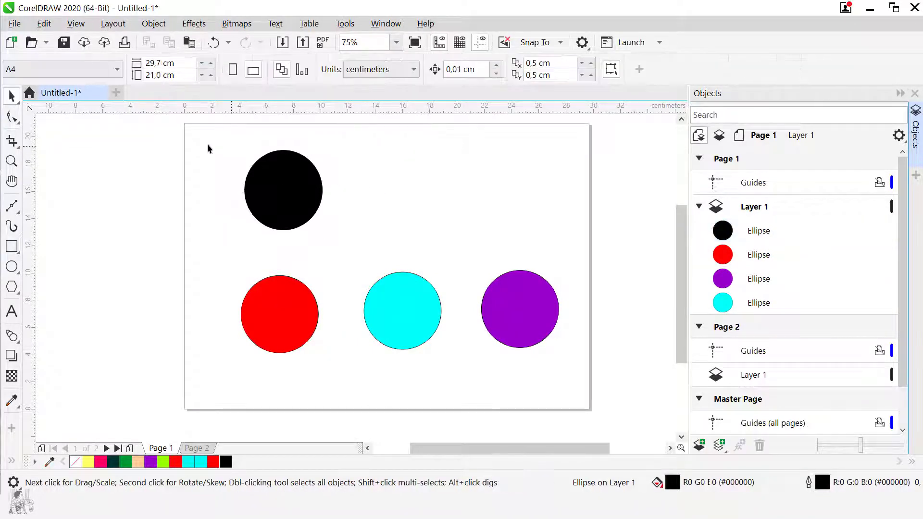
Step: Select all four circles, hide them, and show all hidden objects again with a single command
{"action": "left_click_drag", "start_coordinate": [208, 149], "coordinate": [573, 367]}
{"action": "right_click", "coordinate": [506, 320]}
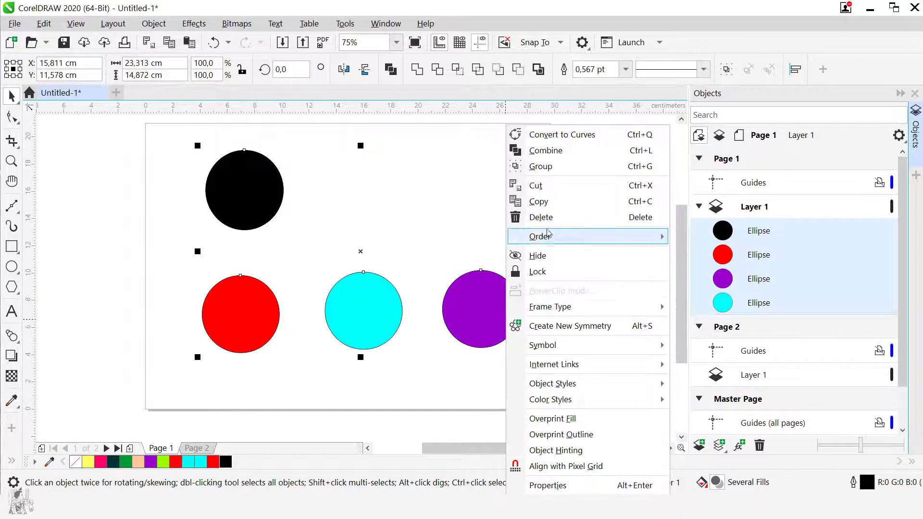
{"action": "left_click", "coordinate": [555, 262]}
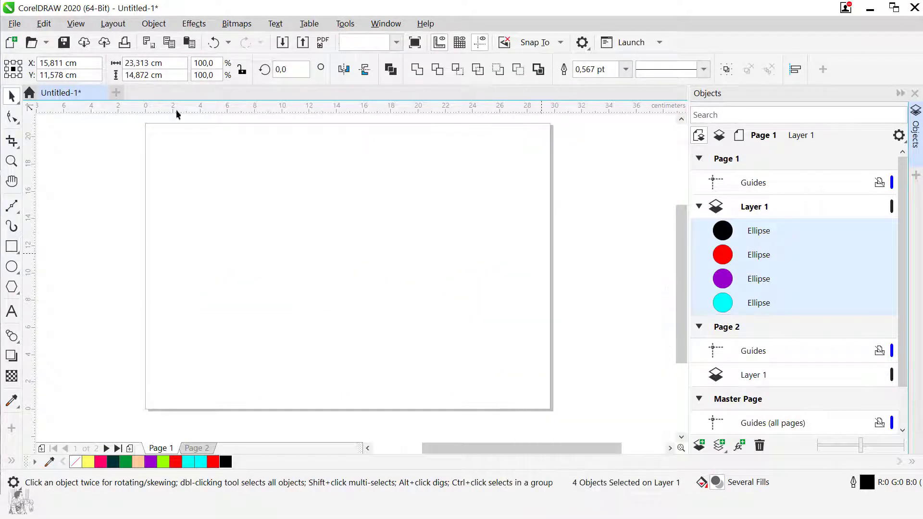
{"action": "left_click", "coordinate": [154, 24]}
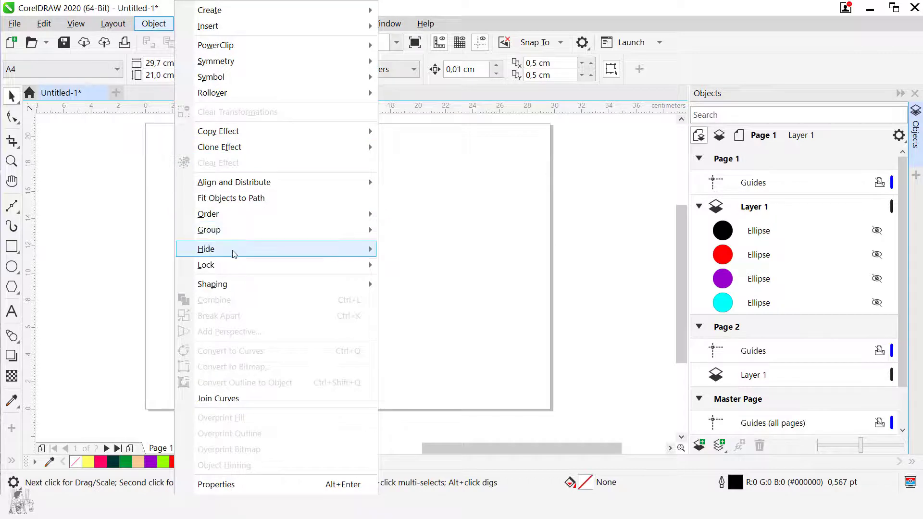
{"action": "mouse_move", "coordinate": [232, 251]}
{"action": "left_click", "coordinate": [409, 281]}
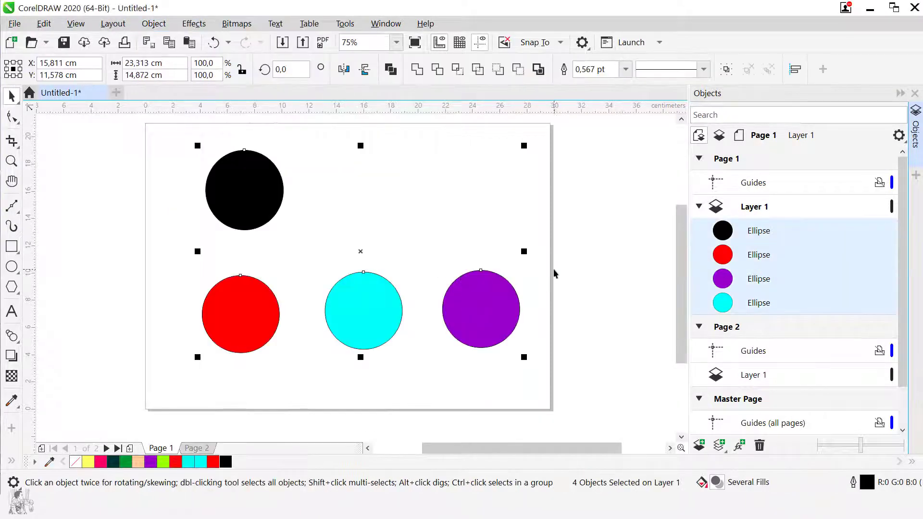
Step: Lock all four selected circles together and release them with the Unlock All command
{"action": "left_click_drag", "start_coordinate": [146, 134], "coordinate": [358, 258]}
{"action": "left_click_drag", "start_coordinate": [470, 328], "coordinate": [564, 391]}
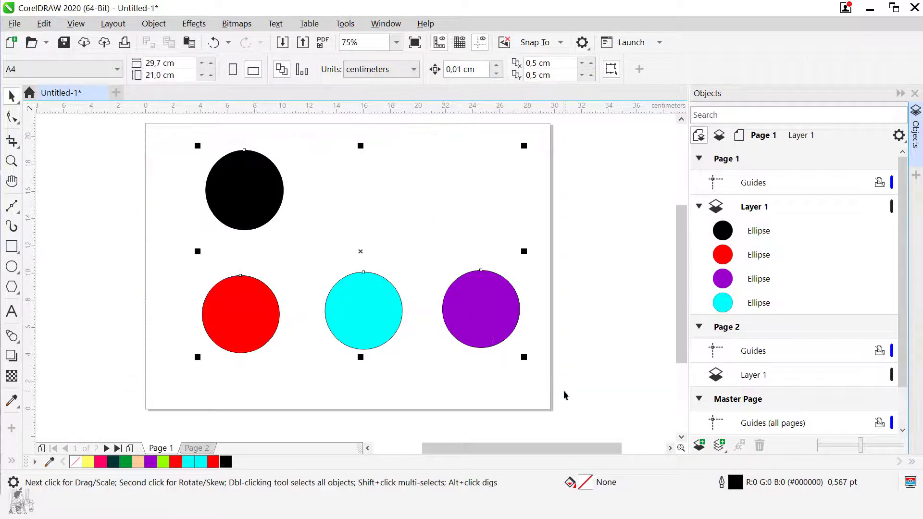
{"action": "right_click", "coordinate": [251, 201]}
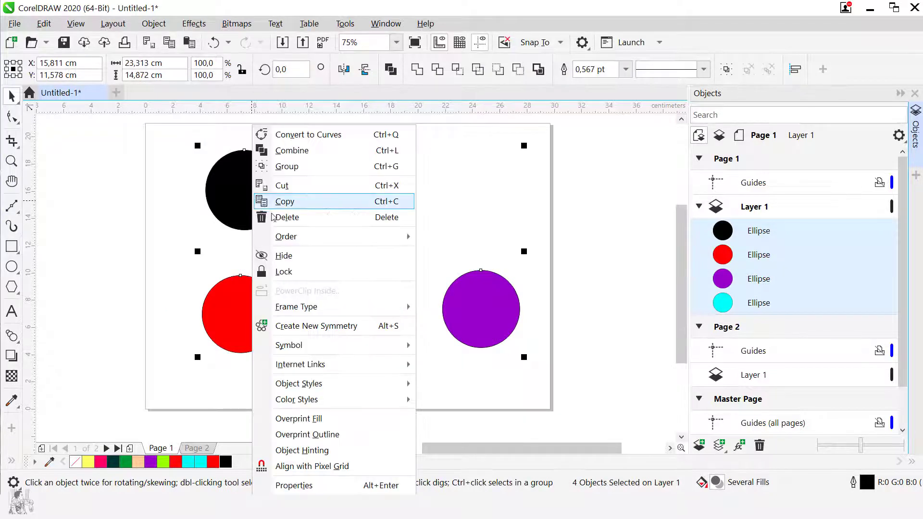
{"action": "left_click", "coordinate": [302, 272]}
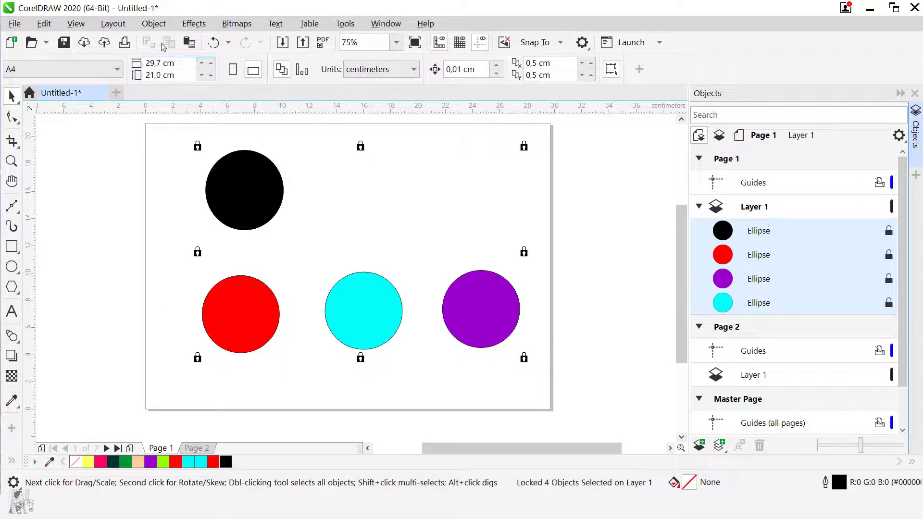
{"action": "left_click", "coordinate": [153, 24]}
{"action": "mouse_move", "coordinate": [282, 268]}
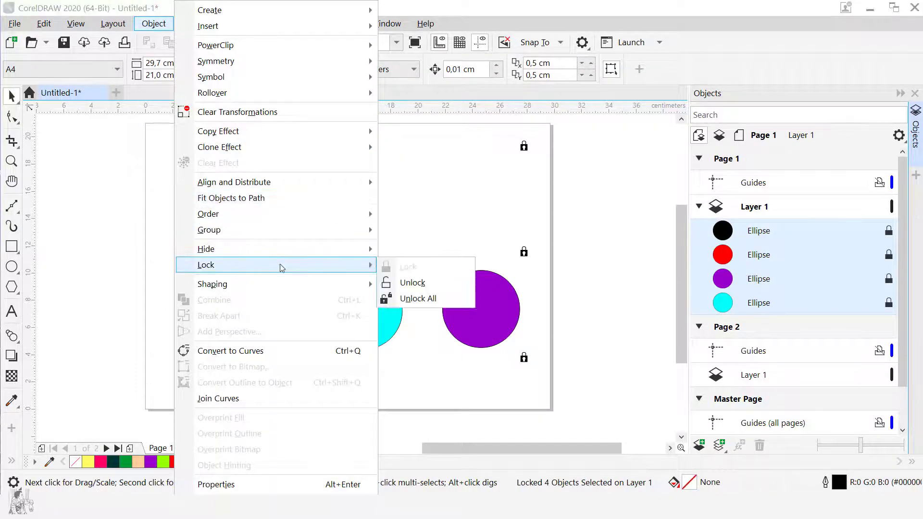
{"action": "left_click", "coordinate": [418, 299]}
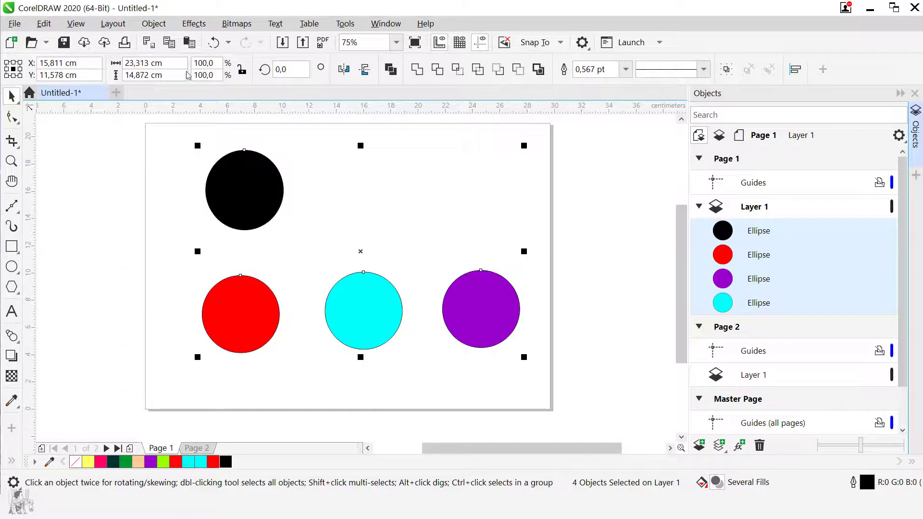
Step: Lock all four circles again and look at the Unlock and Unlock All options without applying either
{"action": "left_click", "coordinate": [150, 24]}
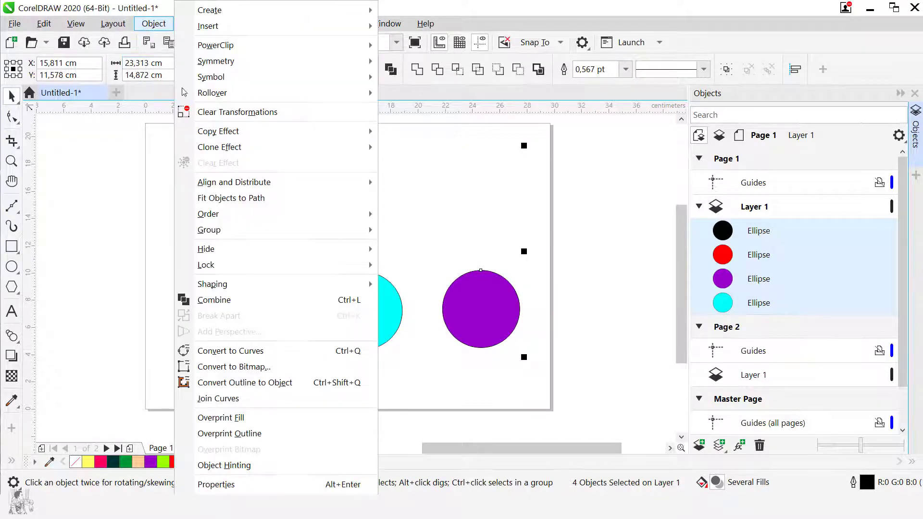
{"action": "mouse_move", "coordinate": [250, 265]}
{"action": "left_click", "coordinate": [406, 269]}
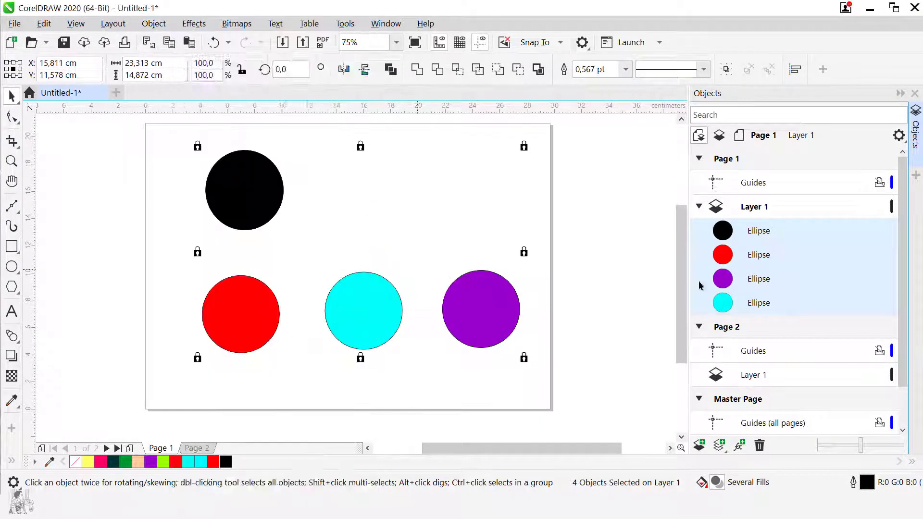
{"action": "left_click", "coordinate": [154, 23]}
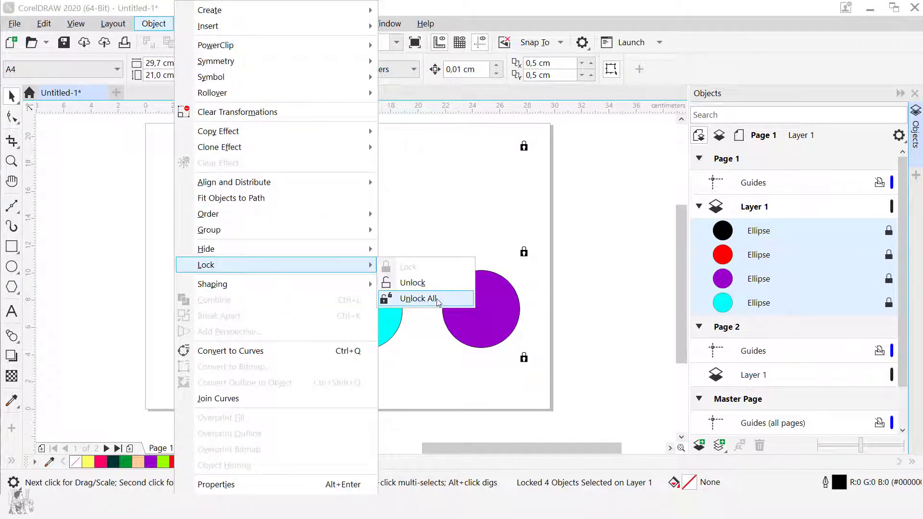
{"action": "left_click", "coordinate": [862, 155]}
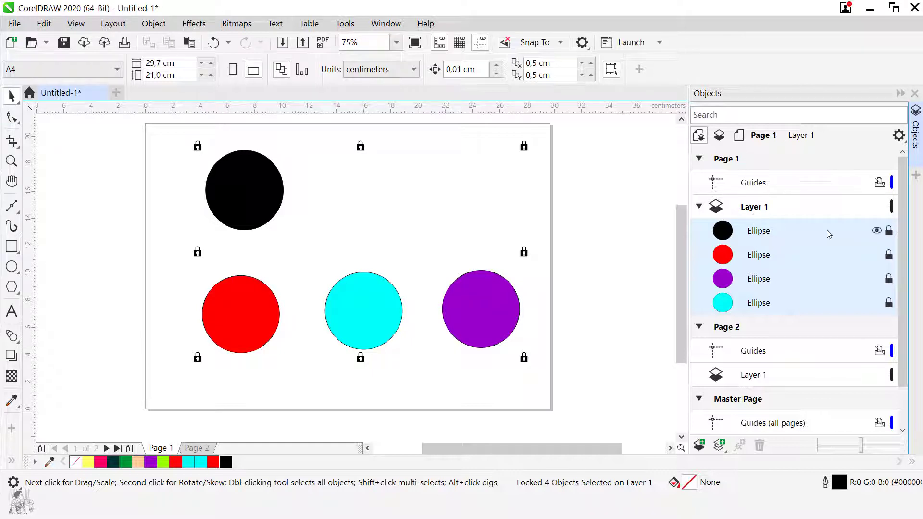
Step: Unlock, relock and unlock the four selected circles from the object list, and select only the black circle
{"action": "left_click", "coordinate": [889, 231]}
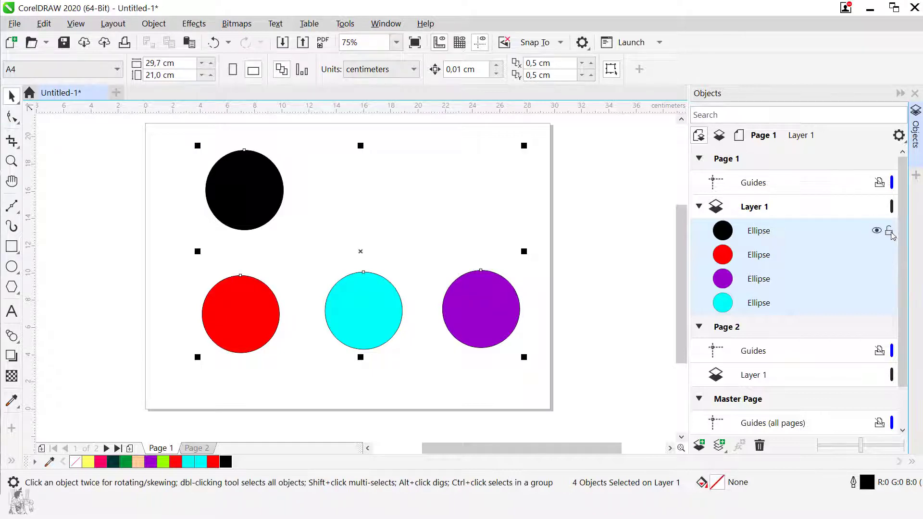
{"action": "left_click", "coordinate": [889, 231]}
{"action": "left_click", "coordinate": [889, 231]}
{"action": "left_click", "coordinate": [798, 231]}
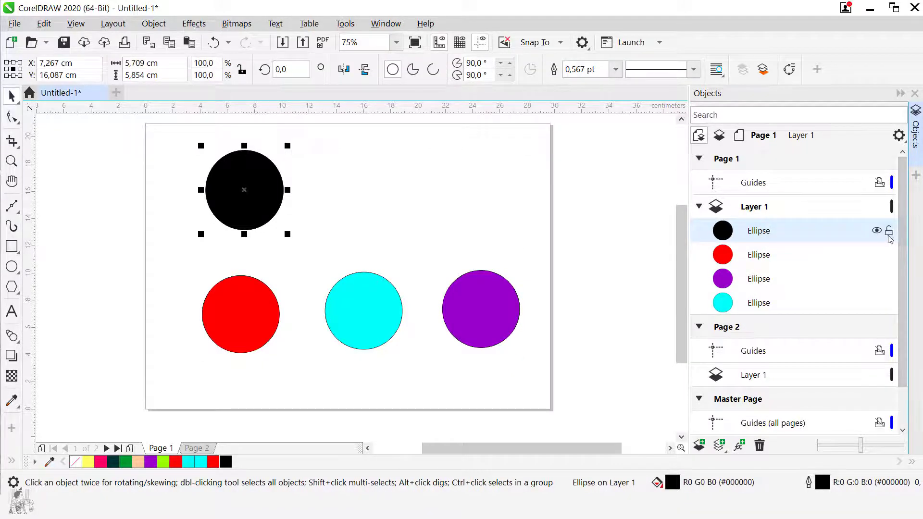
Step: Lock the black, red, purple and cyan circles one by one from their entries in the object list
{"action": "left_click", "coordinate": [889, 231]}
{"action": "left_click", "coordinate": [895, 278]}
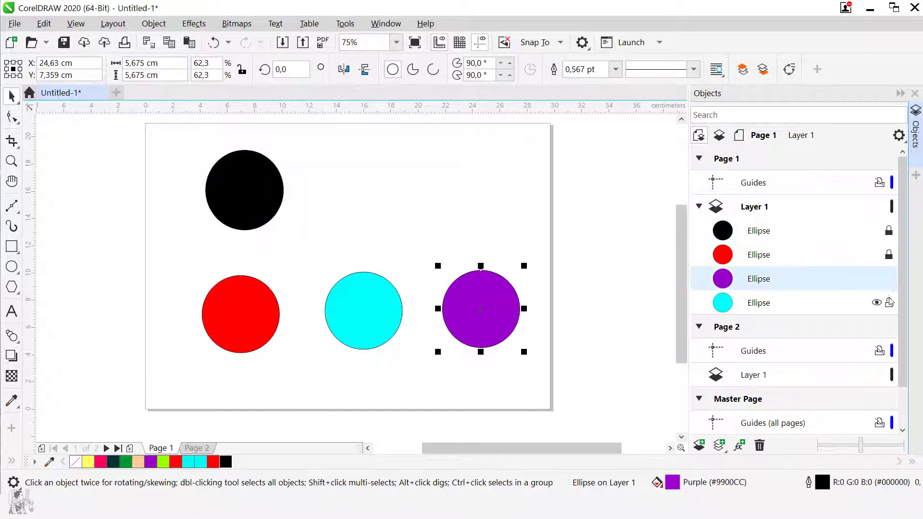
{"action": "left_click", "coordinate": [889, 281]}
Step: Unlock only the black circle from the object list, clear the selection, and try selecting all four circles together
{"action": "left_click", "coordinate": [787, 231]}
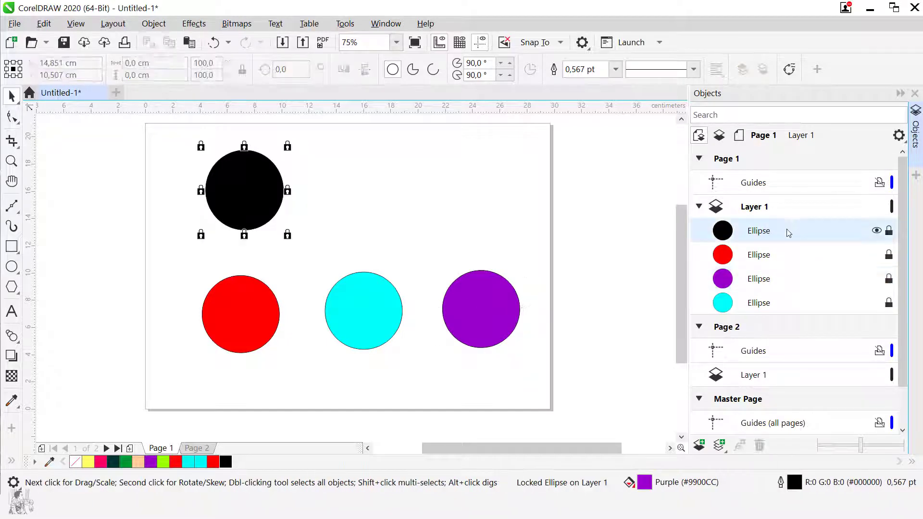
{"action": "left_click", "coordinate": [890, 233]}
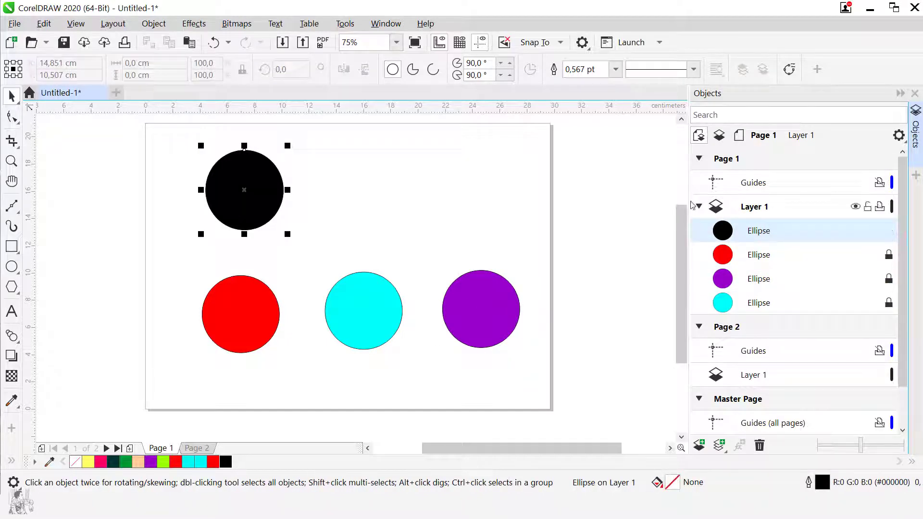
{"action": "left_click", "coordinate": [572, 189]}
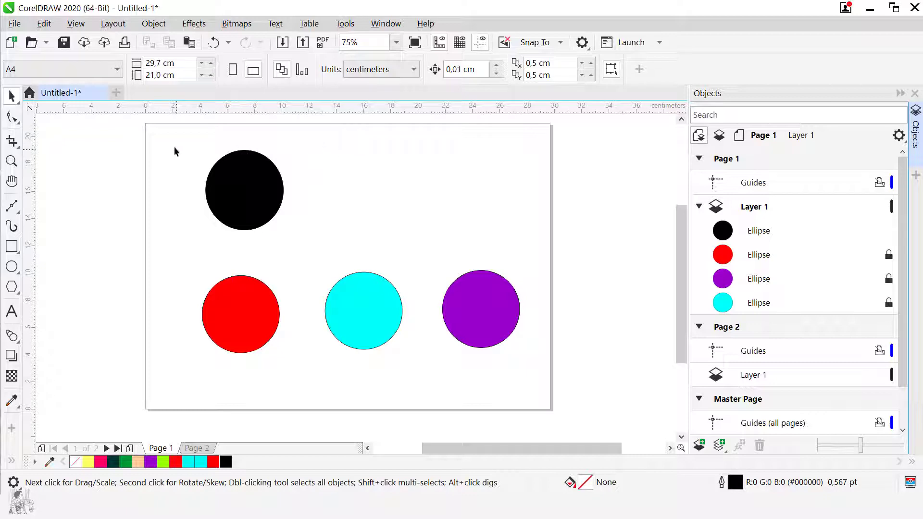
{"action": "left_click_drag", "start_coordinate": [427, 316], "coordinate": [540, 392]}
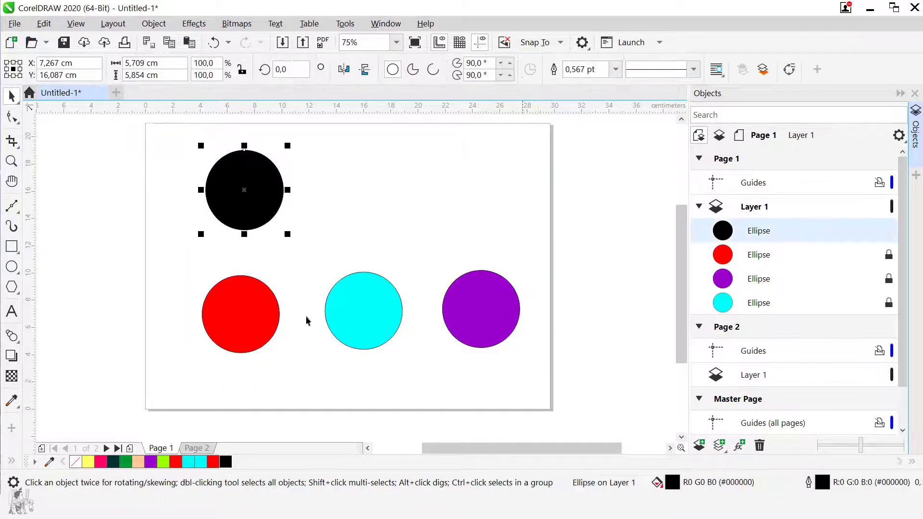